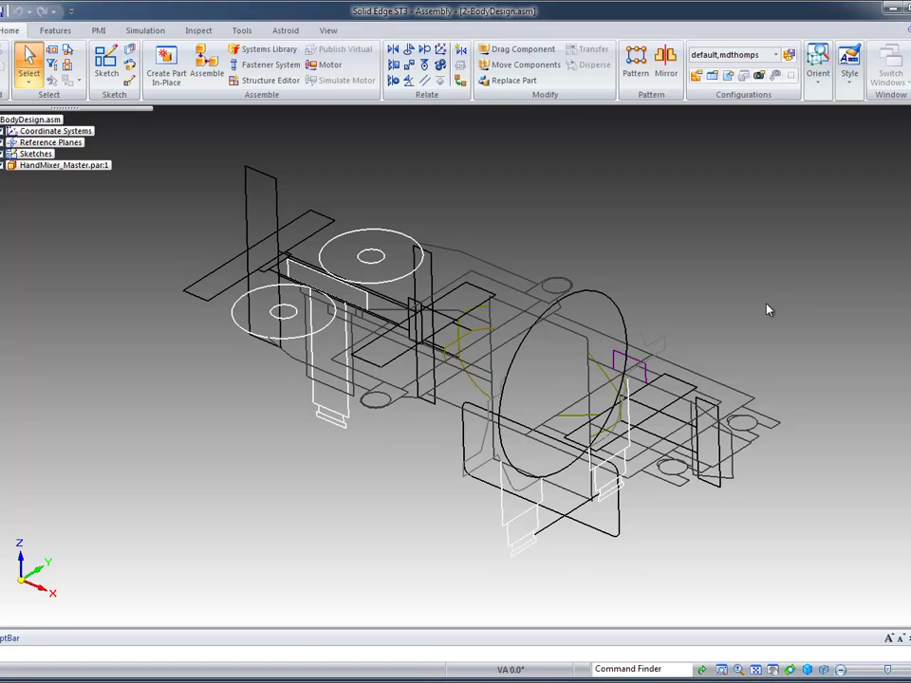
Display the 01-IndusrialDesignDrawings configuration and examine the mixer drawings in front, top, right and isometric views
click(777, 55)
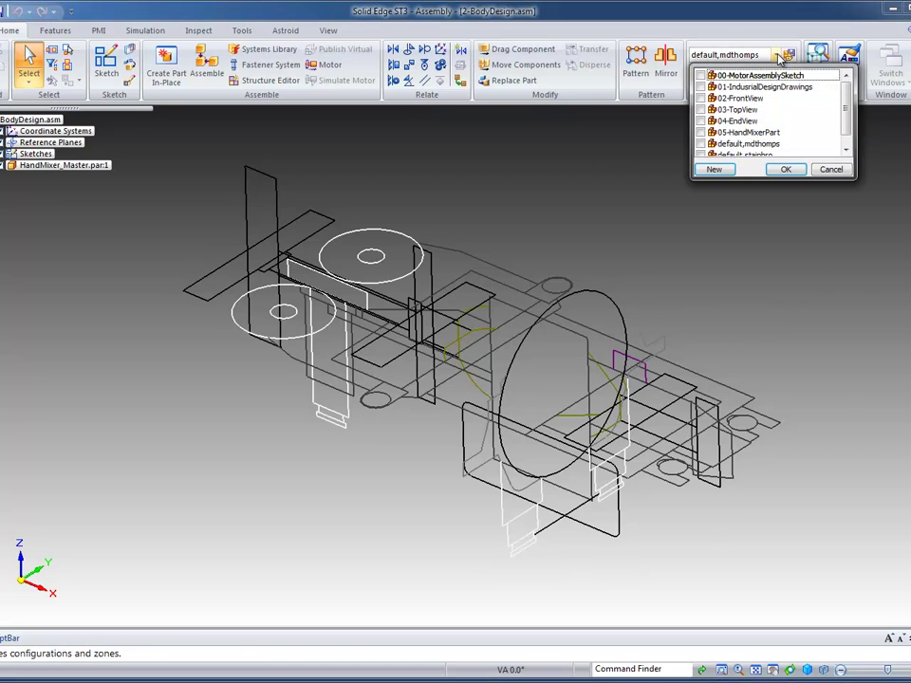
click(701, 87)
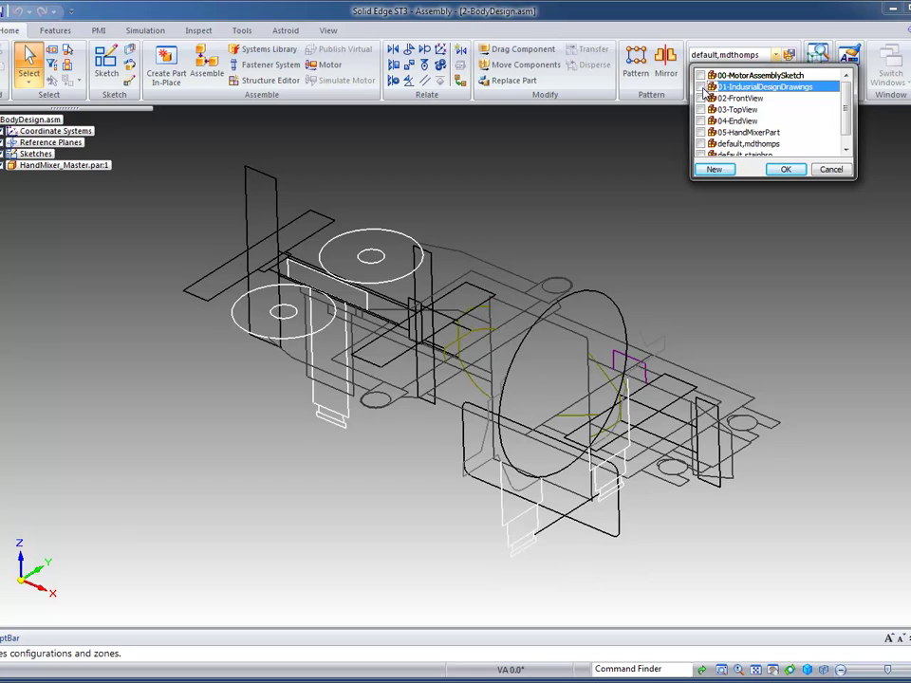
click(785, 169)
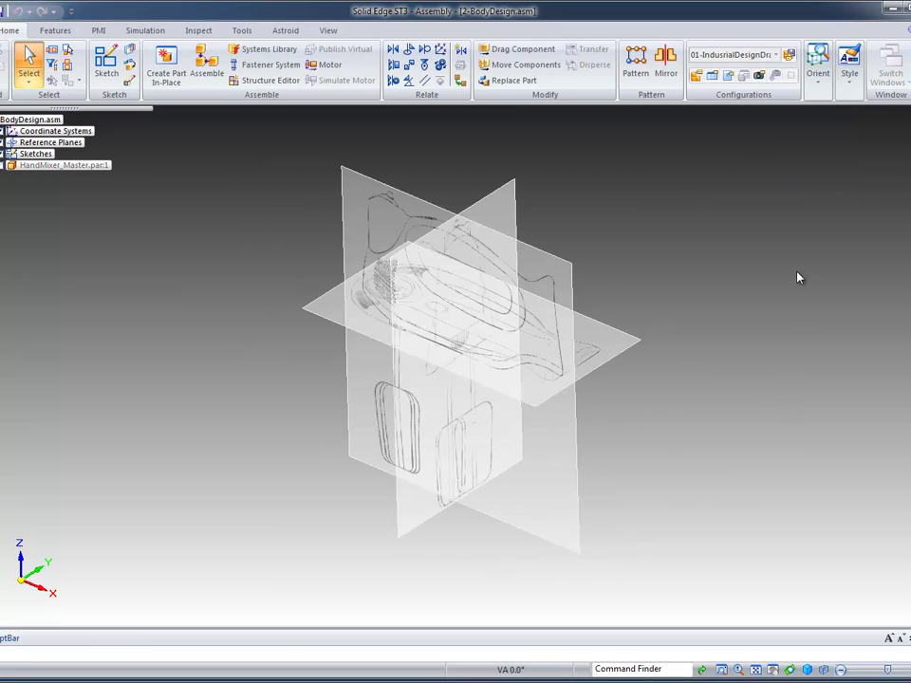
key(ctrl+f)
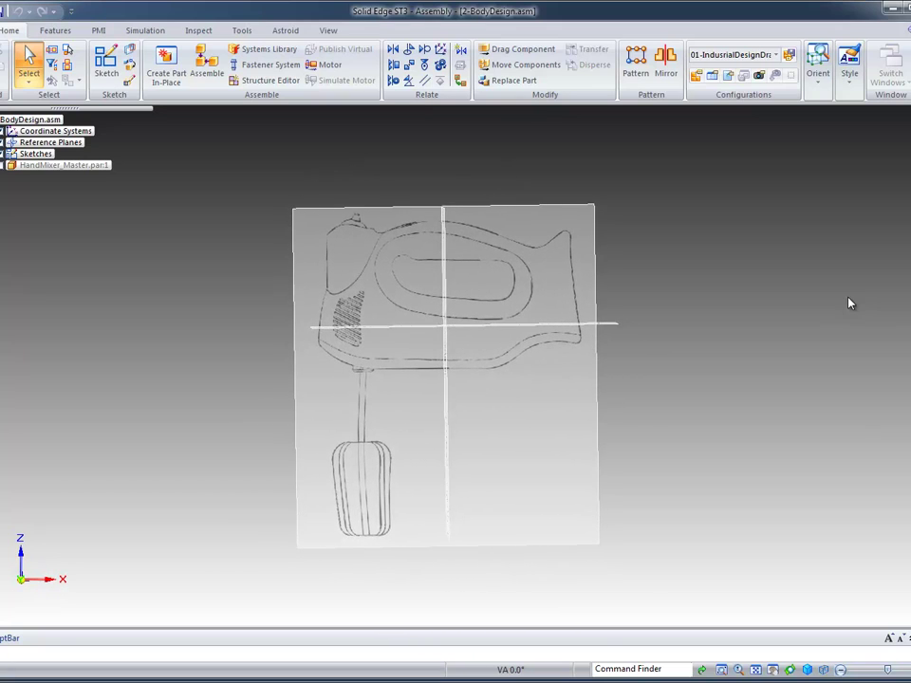
key(ctrl+shift+a)
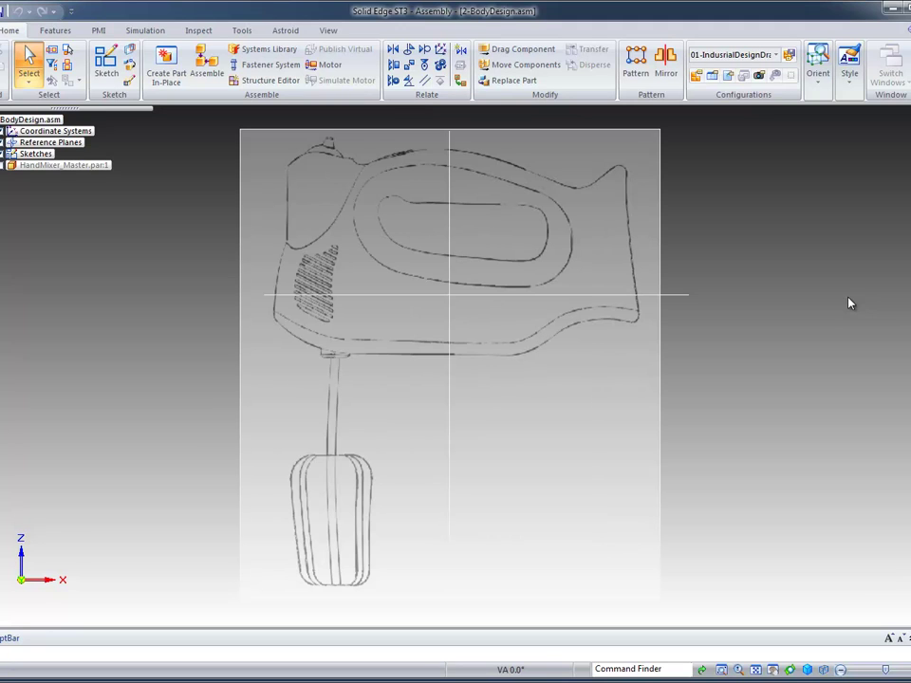
key(ctrl+t)
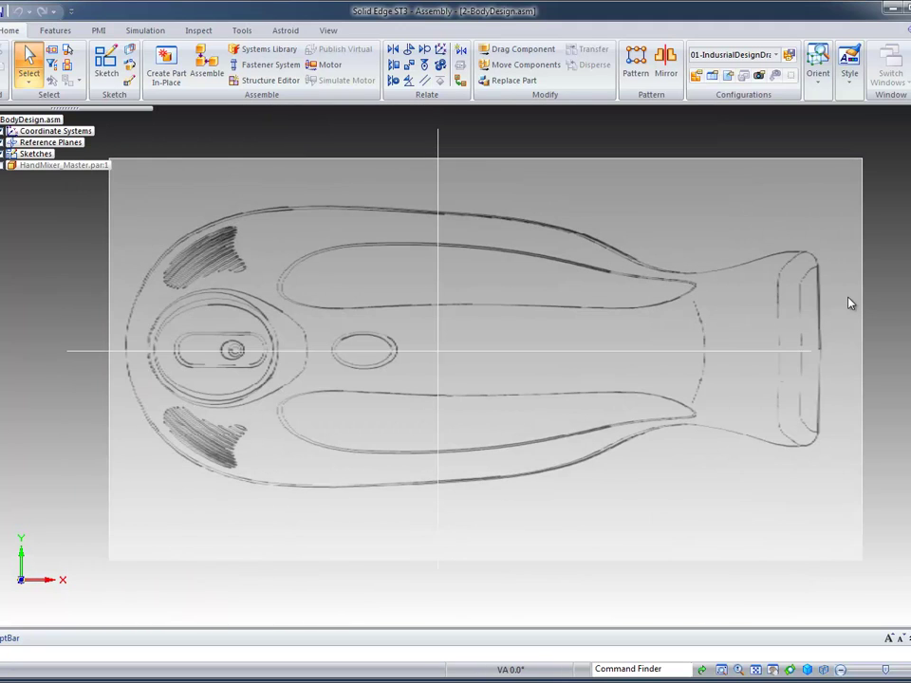
key(ctrl+r)
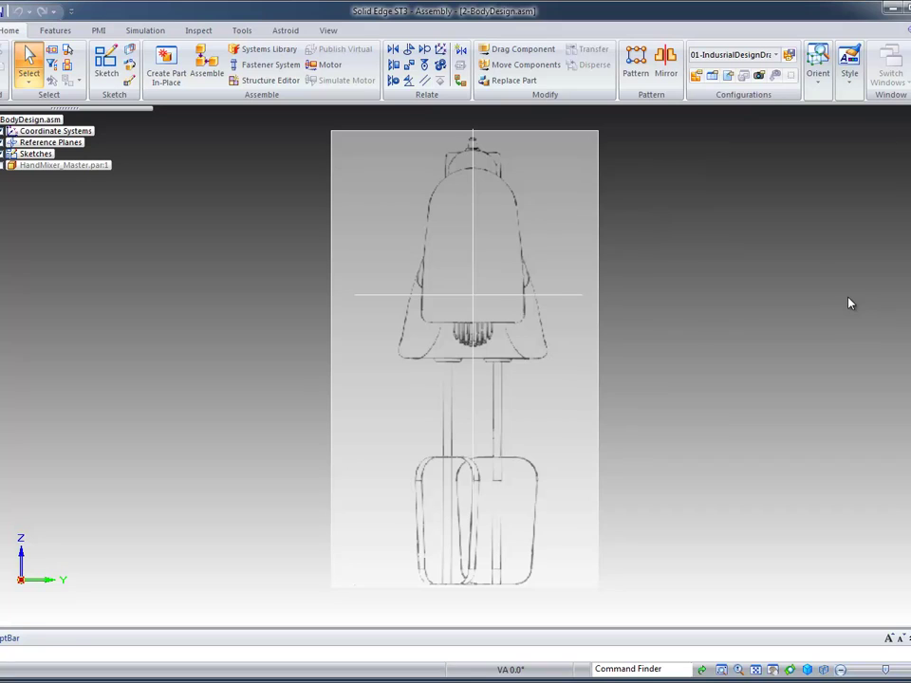
key(ctrl+i)
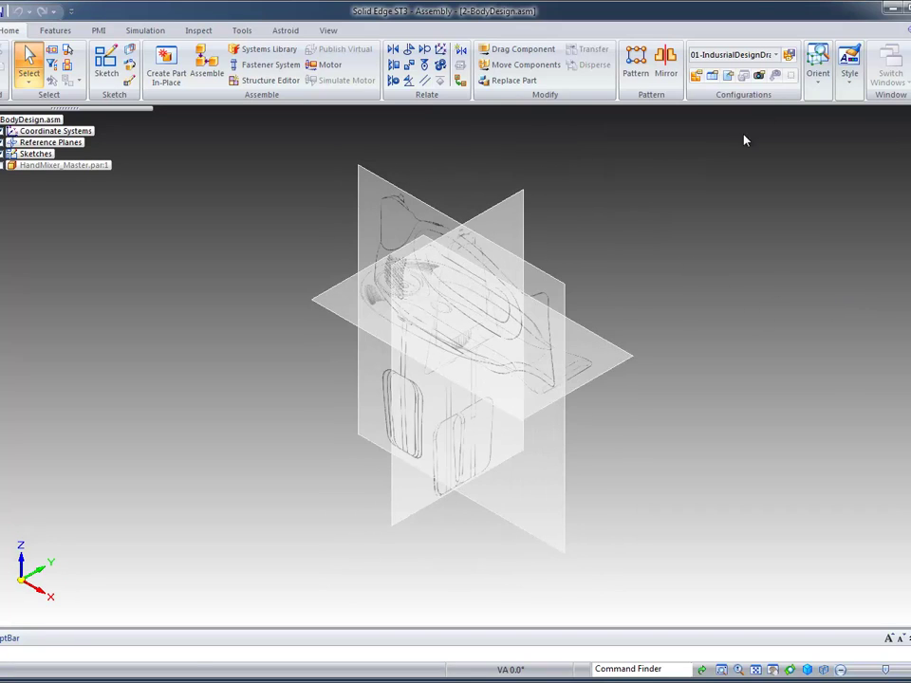
Switch the display configuration to 02-FrontView to compare the motor layout with the side drawing of the mixer
click(776, 55)
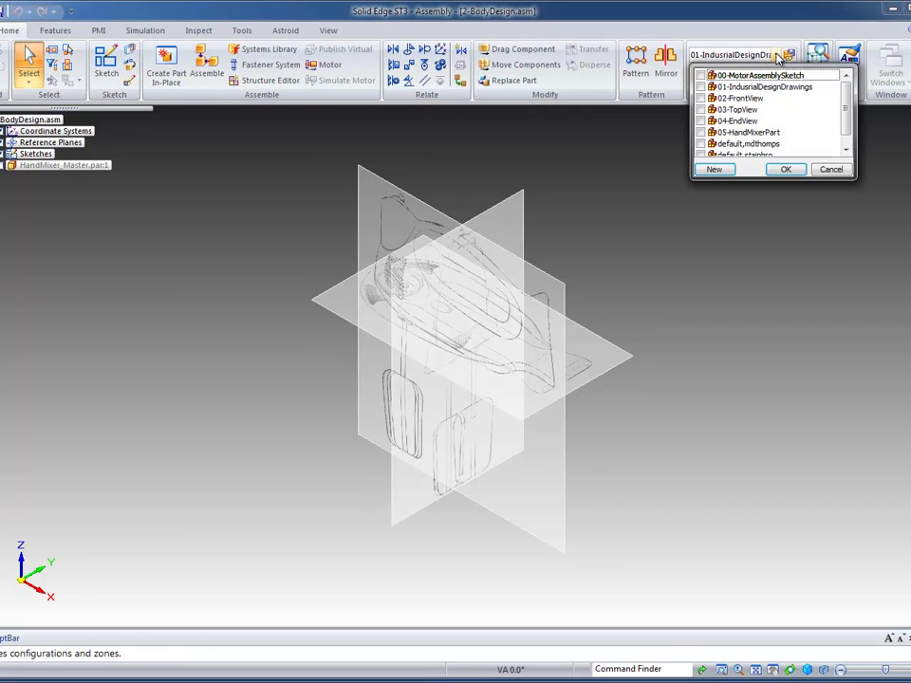
click(741, 100)
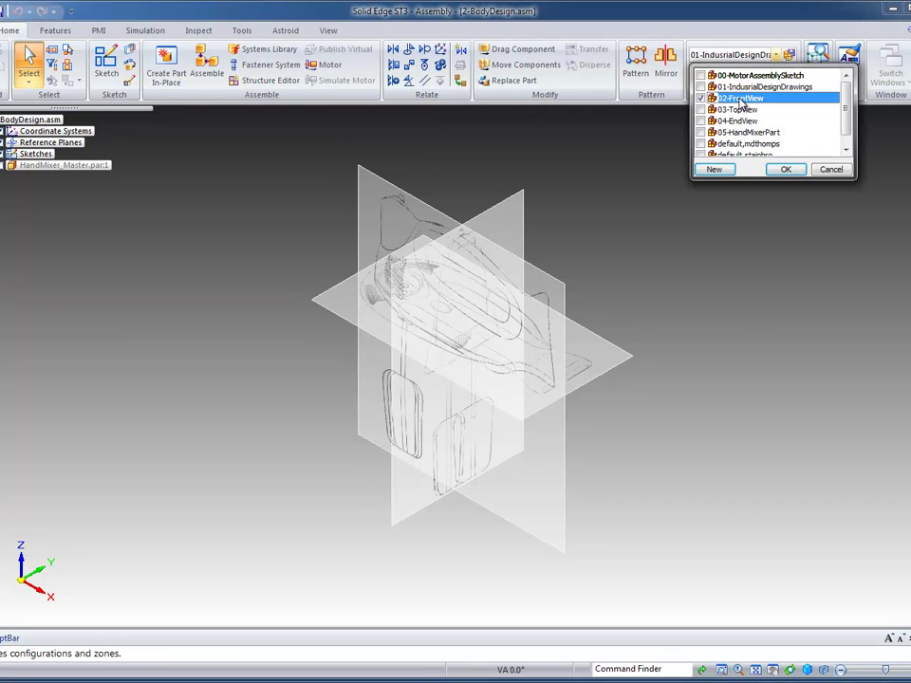
click(786, 169)
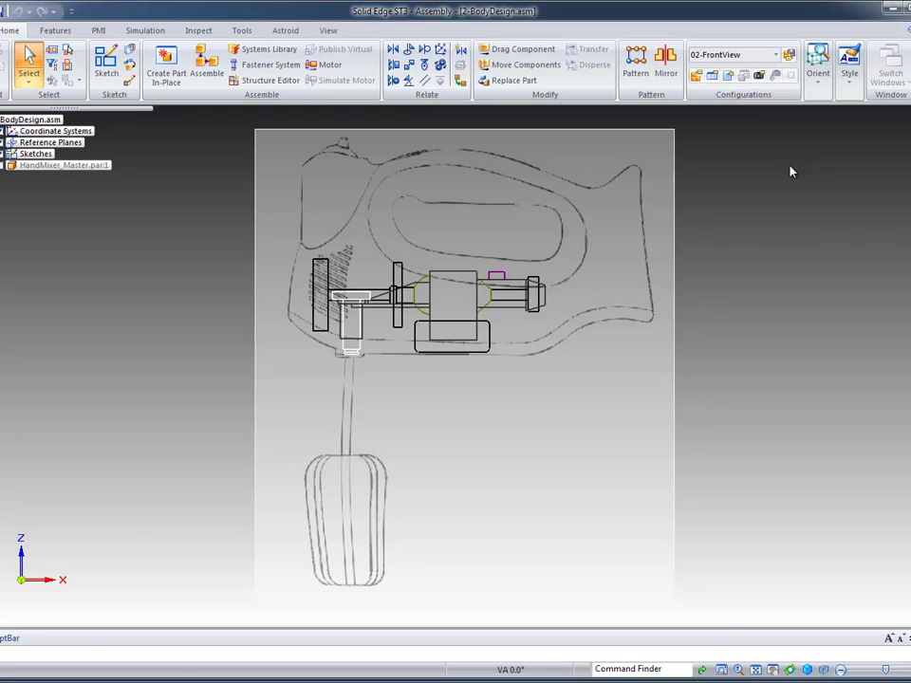
Switch the display configuration to 03-TopView to compare the motor layout with the top drawing
click(789, 54)
click(738, 109)
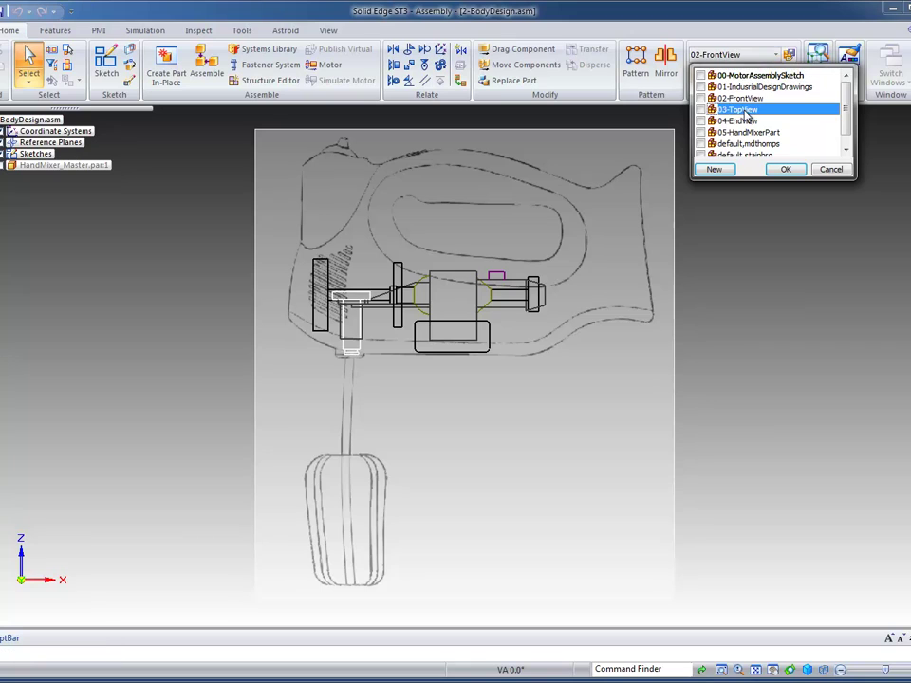
click(785, 169)
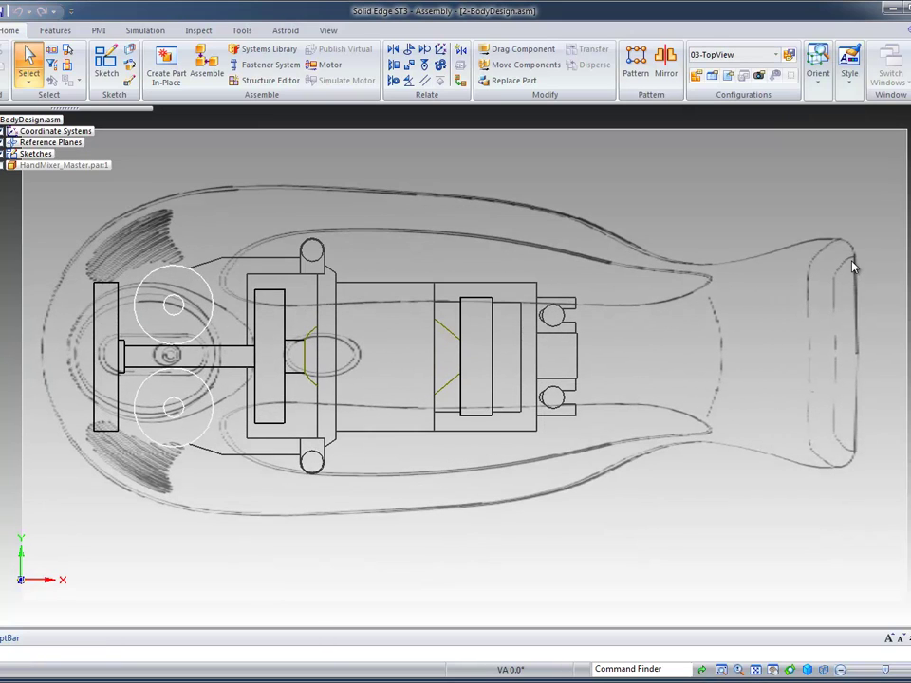
Switch the display configuration to 04-EndView to compare the motor layout with the end drawing
click(789, 54)
click(750, 121)
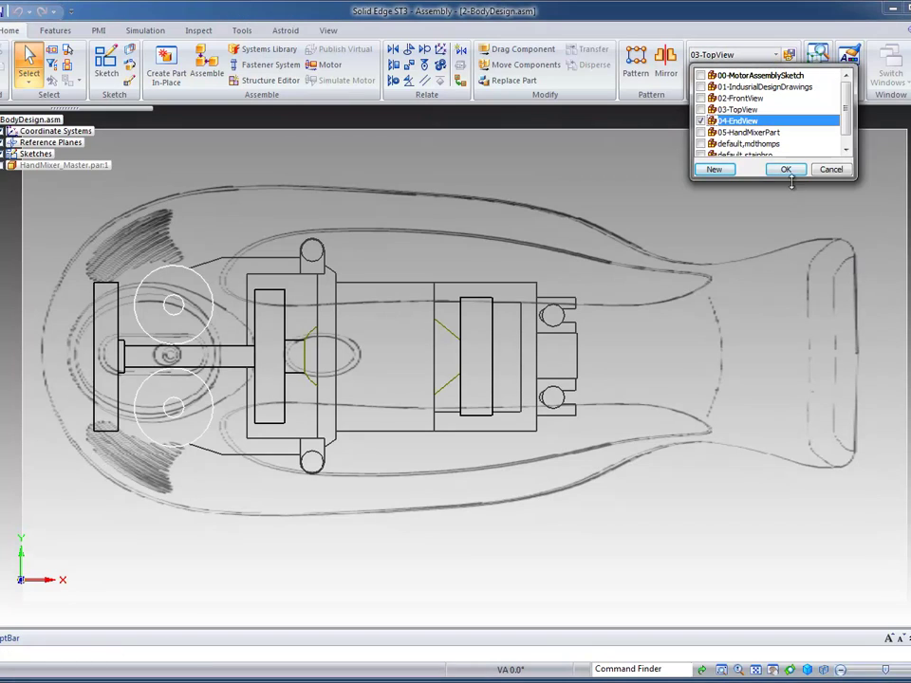
click(786, 169)
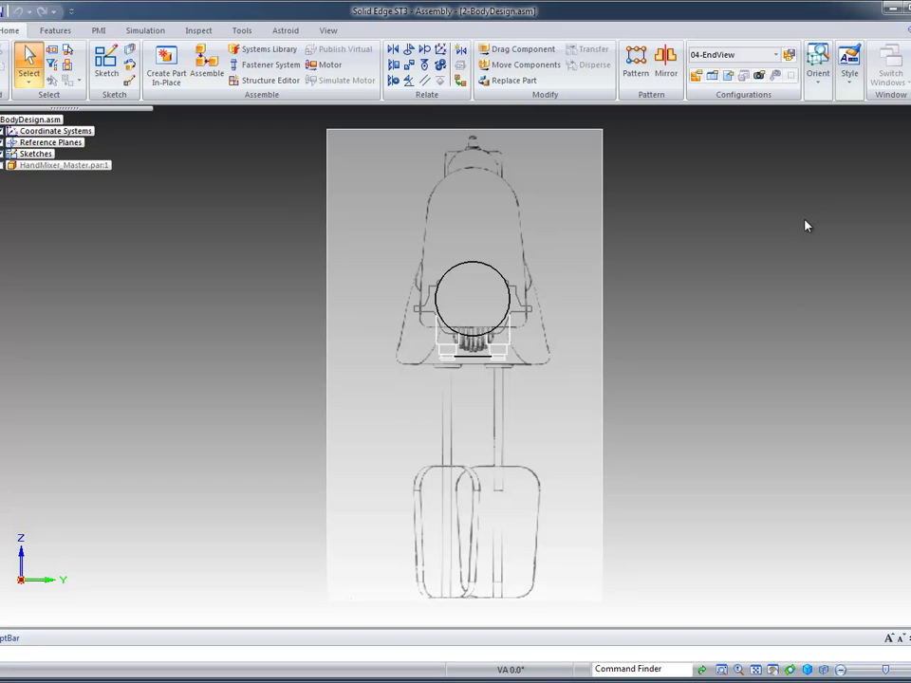
key(ctrl+i)
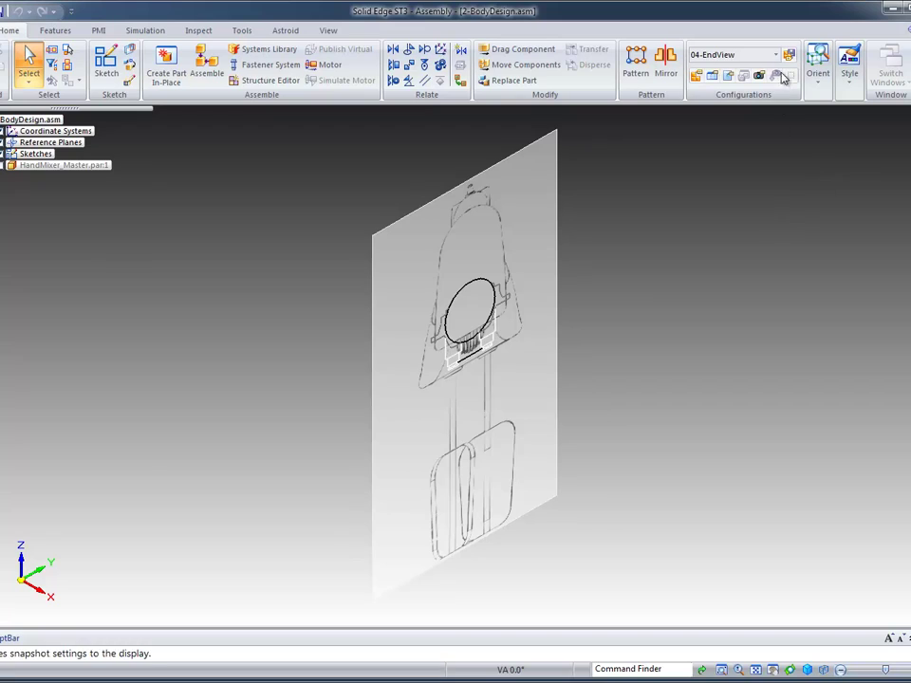
Apply the 05-HandMixerPart display configuration to the assembly
click(776, 55)
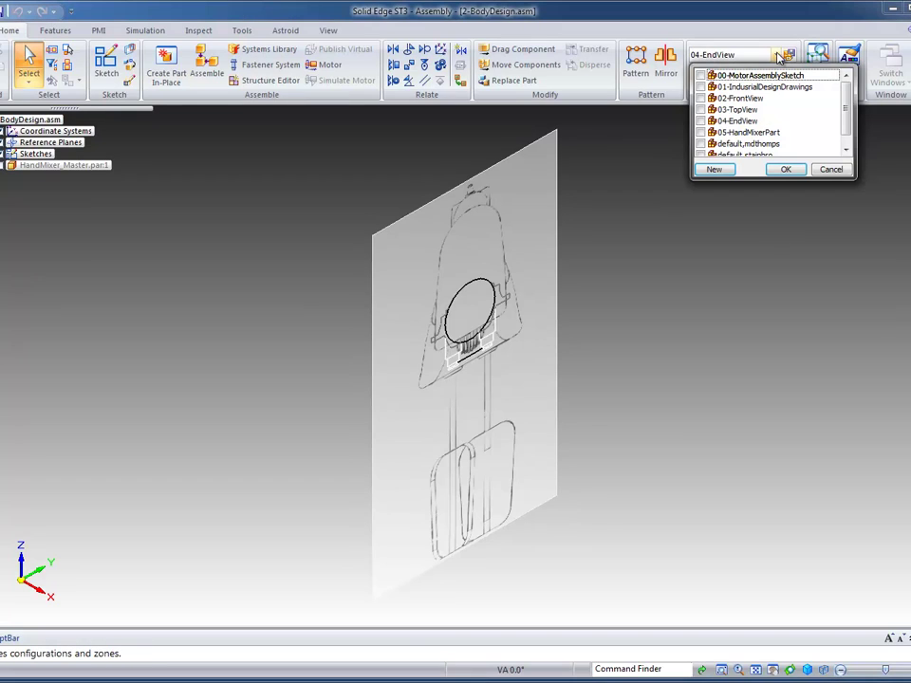
click(747, 134)
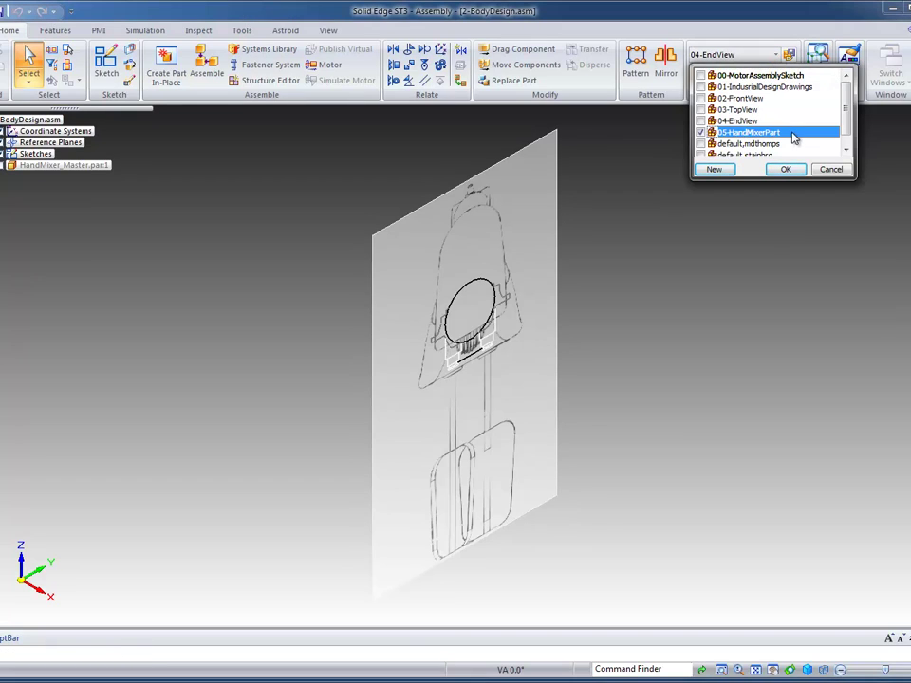
click(787, 170)
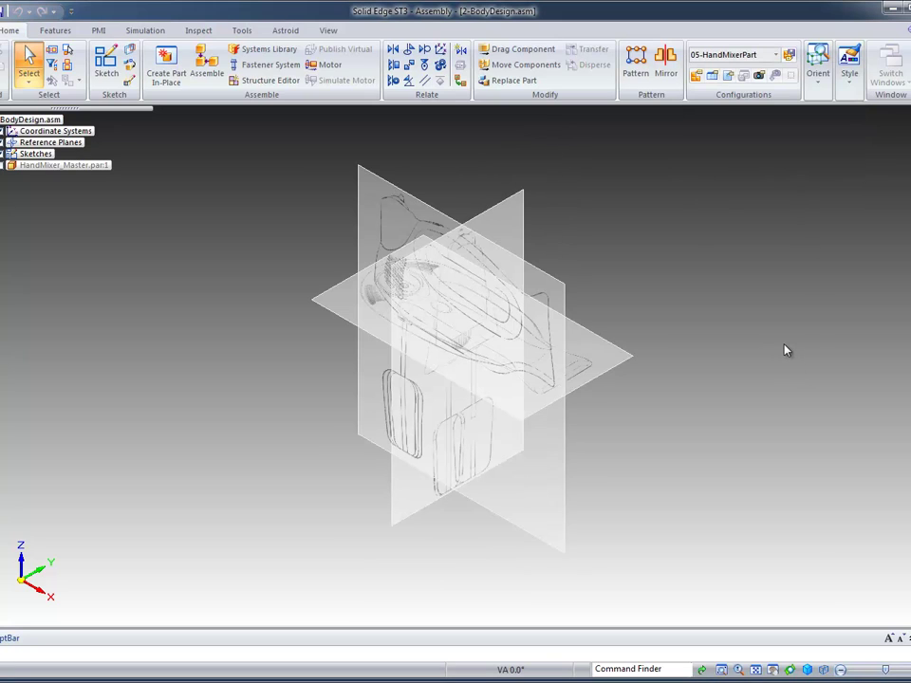
mouse_move(763, 158)
middle_down()
mouse_move(771, 240)
mouse_move(758, 260)
mouse_move(768, 258)
middle_up()
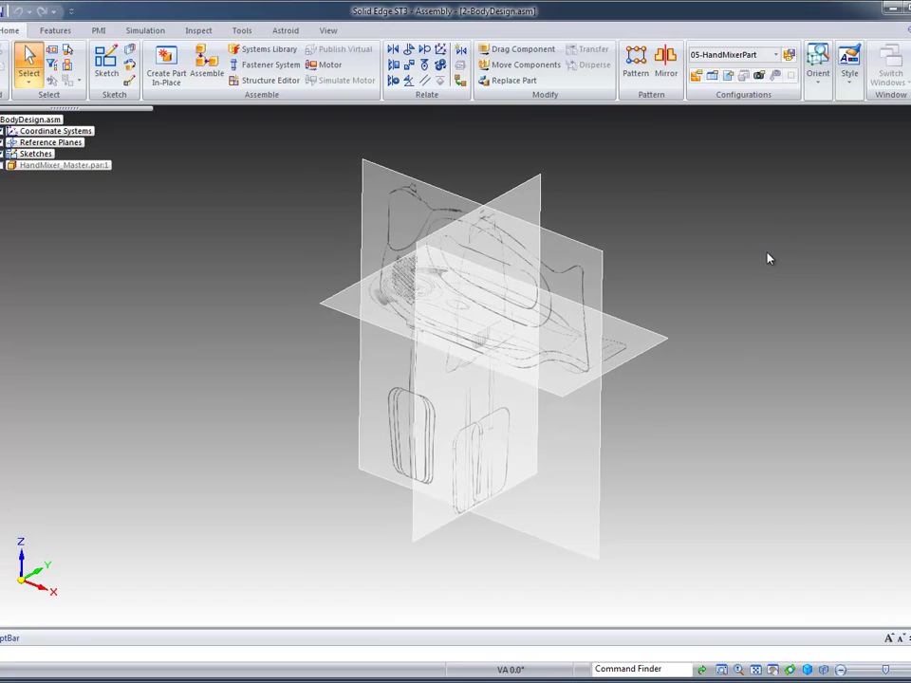
key(ctrl+f)
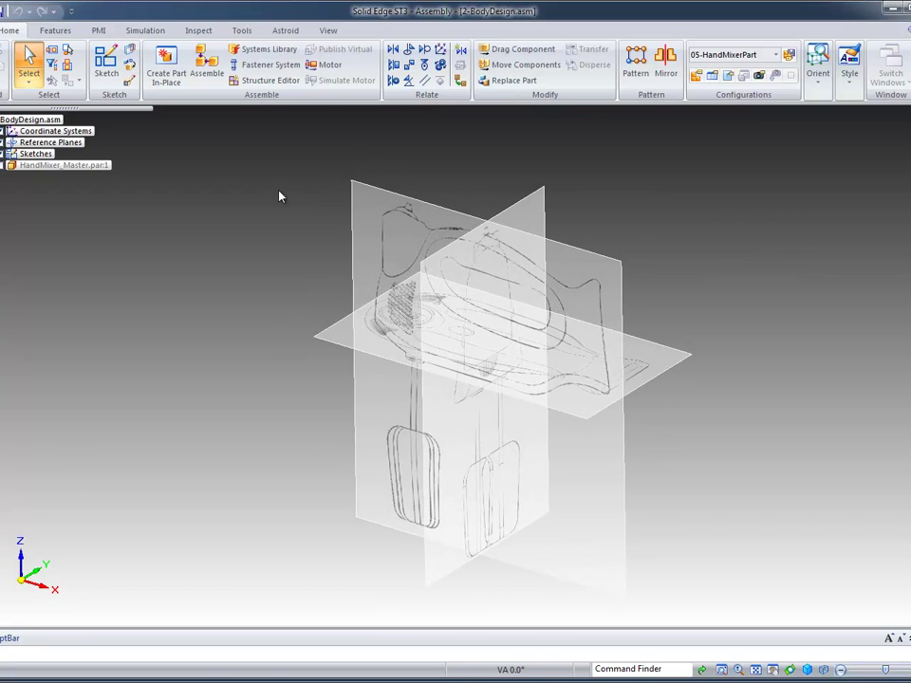
Edit HandMixer_Master.par in place within the assembly and hide its Base coordinate system
click(77, 167)
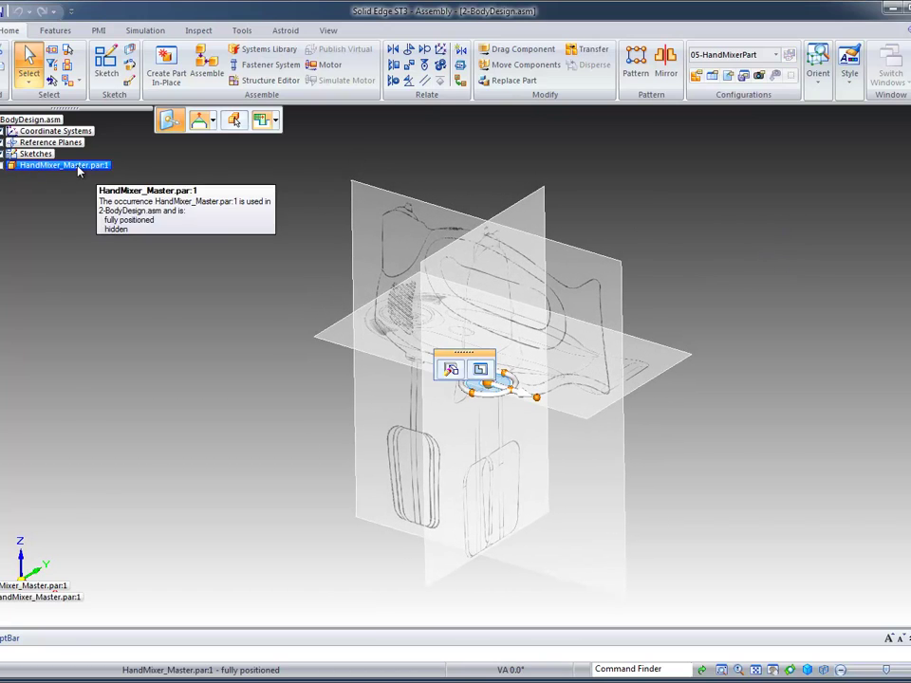
right_click(79, 170)
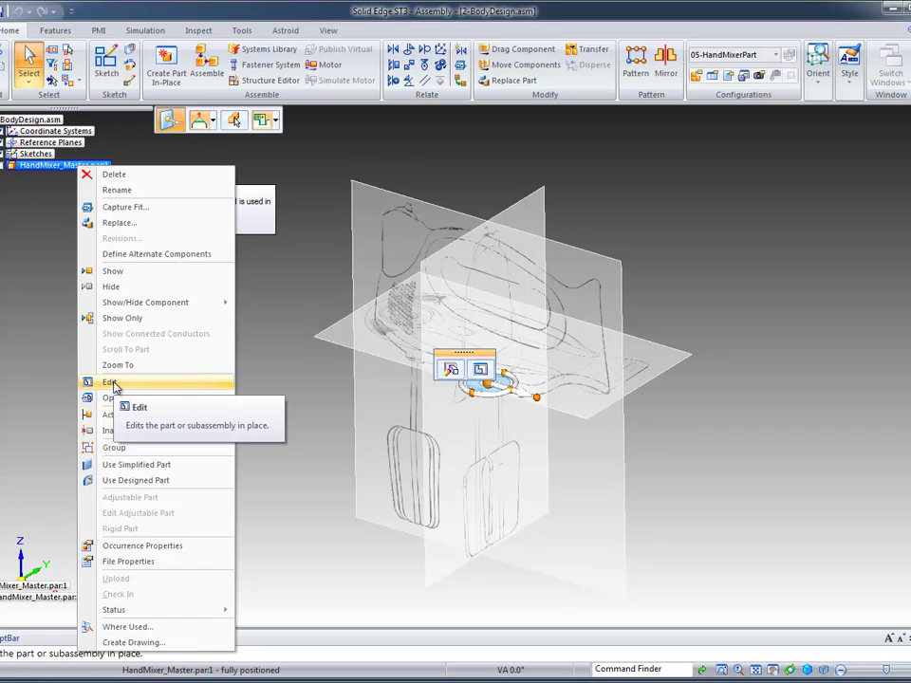
click(171, 384)
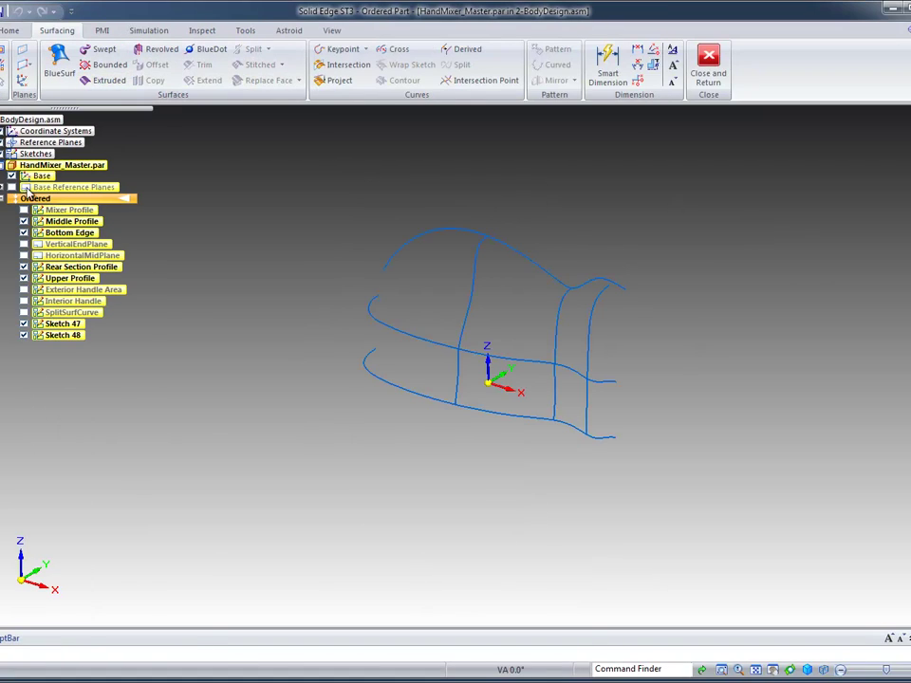
click(11, 176)
Examine the body's profile and cross-section curves from several angles, checking where they meet at the upper rear end
mouse_move(646, 217)
middle_down()
mouse_move(696, 199)
mouse_move(720, 177)
mouse_move(789, 203)
middle_up()
scroll(789, 203, up, 3)
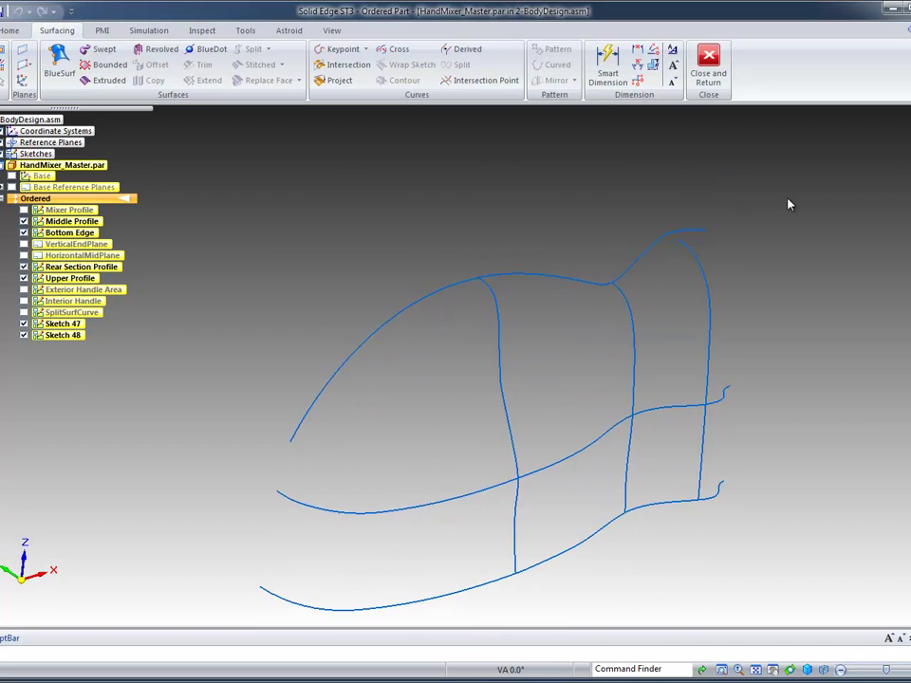
key(Left)
key(Left)
key(Left)
key(Left)
key(Left)
key(Left)
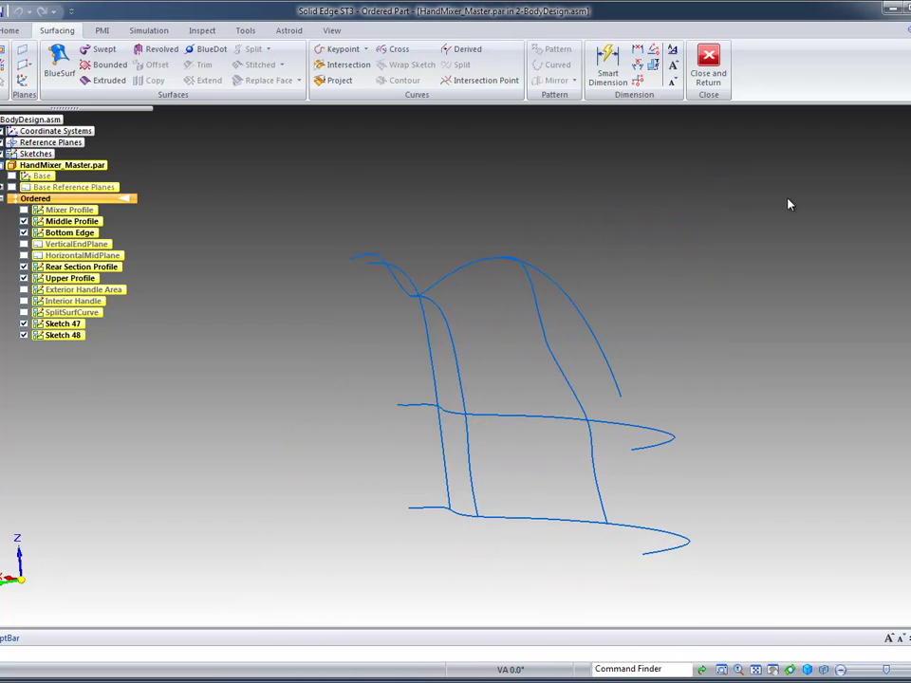
key(Left)
key(Left)
key(Left)
key(Left)
key(Left)
key(Left)
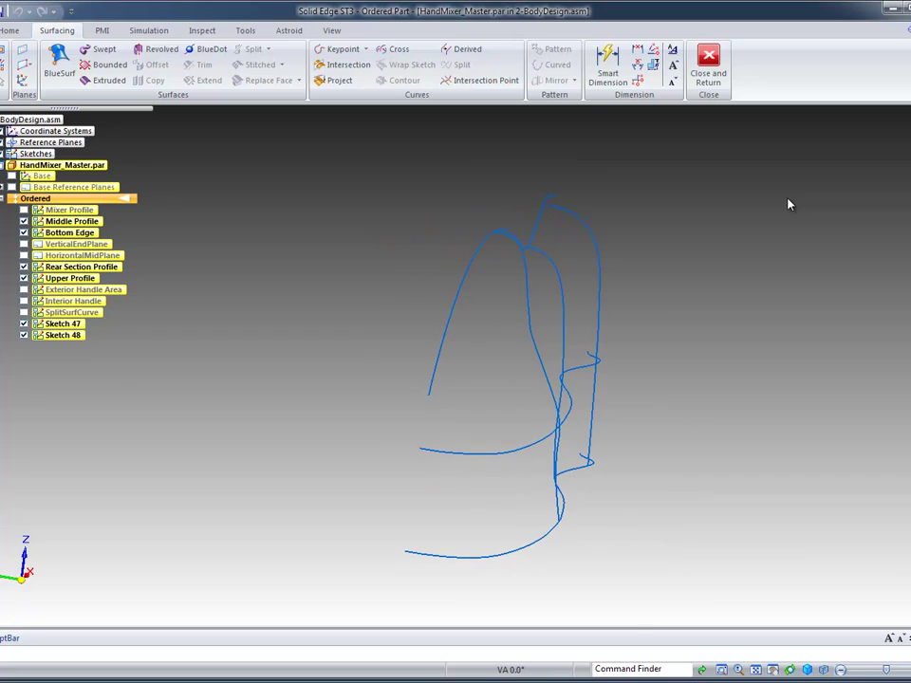
key(Left)
key(Left)
key(Left)
key(Left)
key(Left)
key(Left)
key(Left)
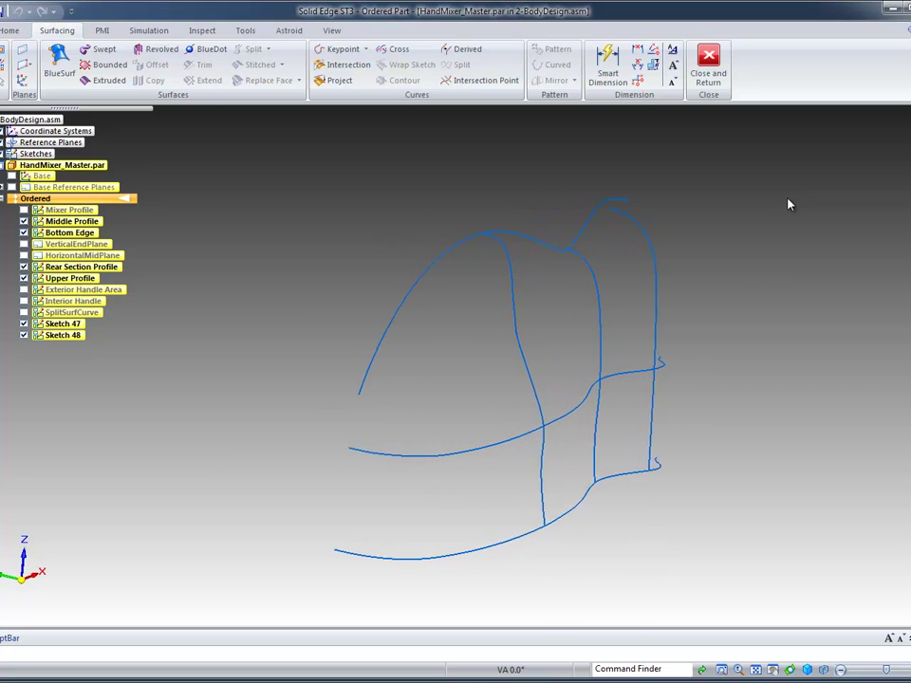
key(Left)
key(Left)
key(Left)
key(Left)
scroll(640, 203, up, 5)
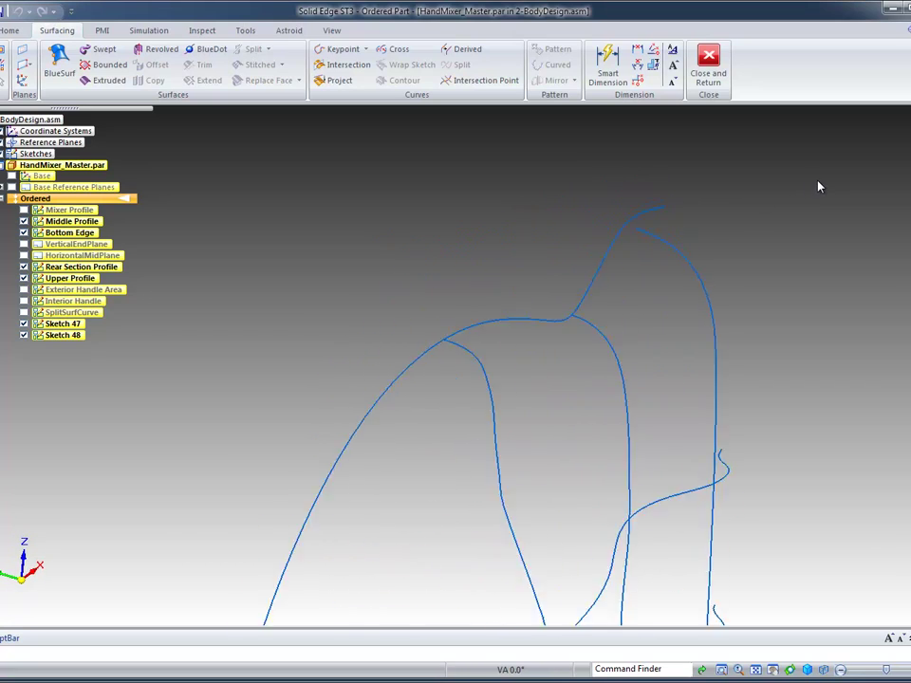
scroll(678, 149, down, 3)
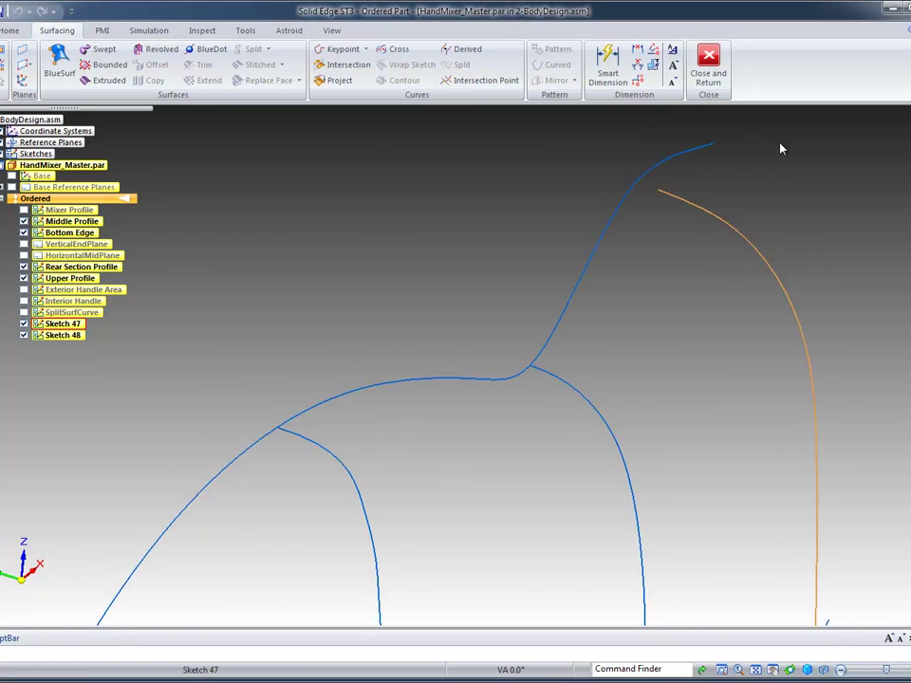
key(Left)
key(Left)
key(Left)
key(Up)
key(Up)
key(Up)
key(Up)
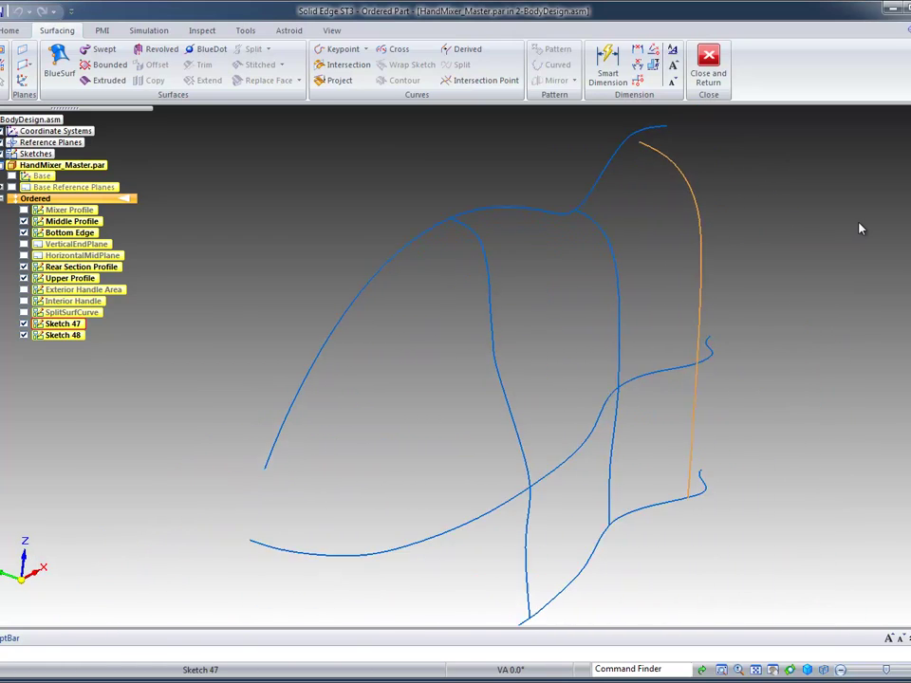
key(Left)
key(Left)
key(Left)
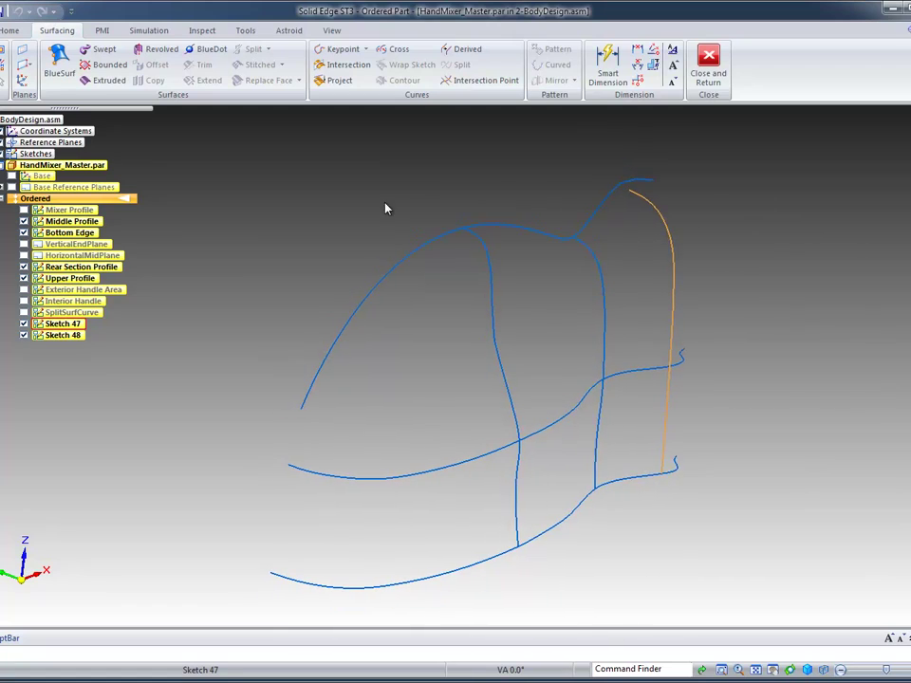
key(Escape)
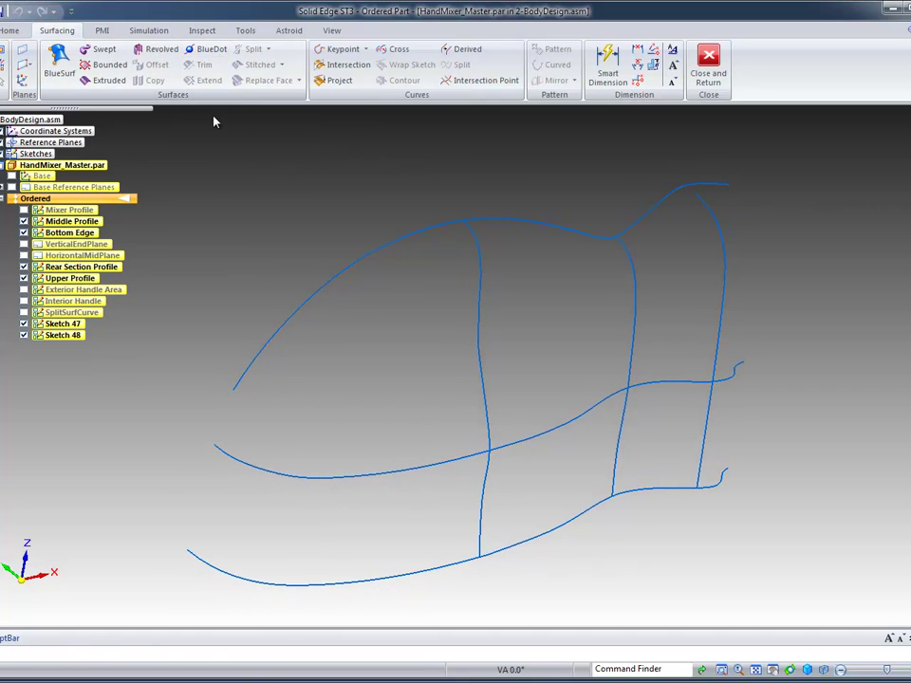
Connect the three vertical cross-section curves to the upper profile curve with BlueDots
click(211, 49)
scroll(486, 142, up, 2)
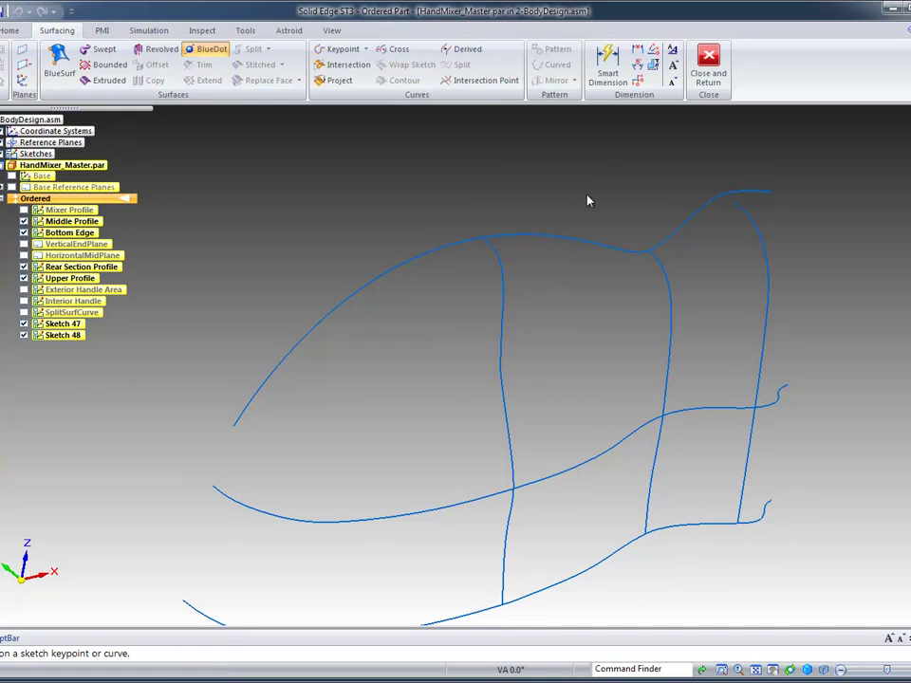
click(506, 294)
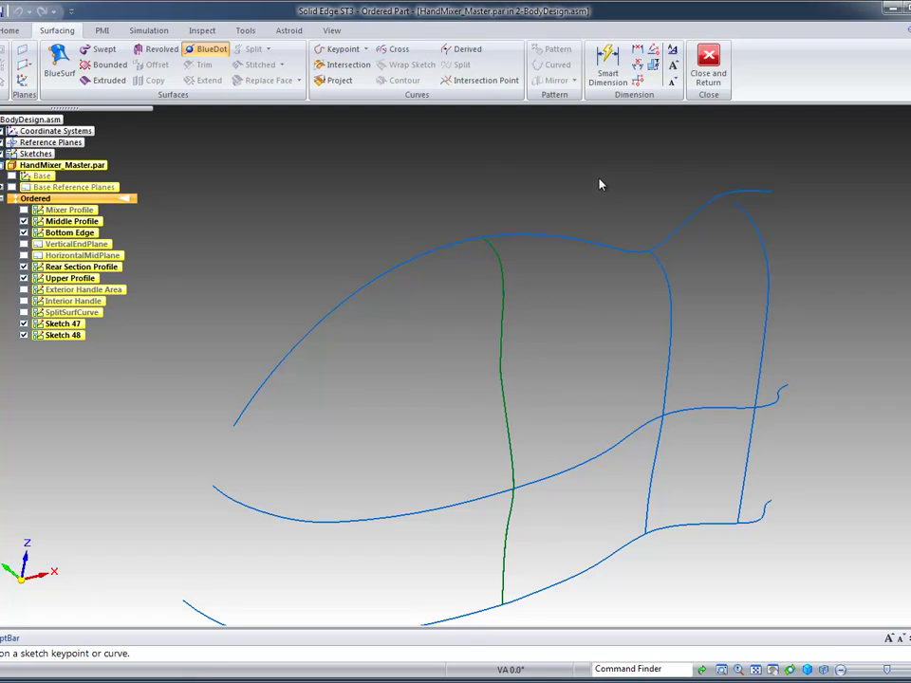
click(456, 243)
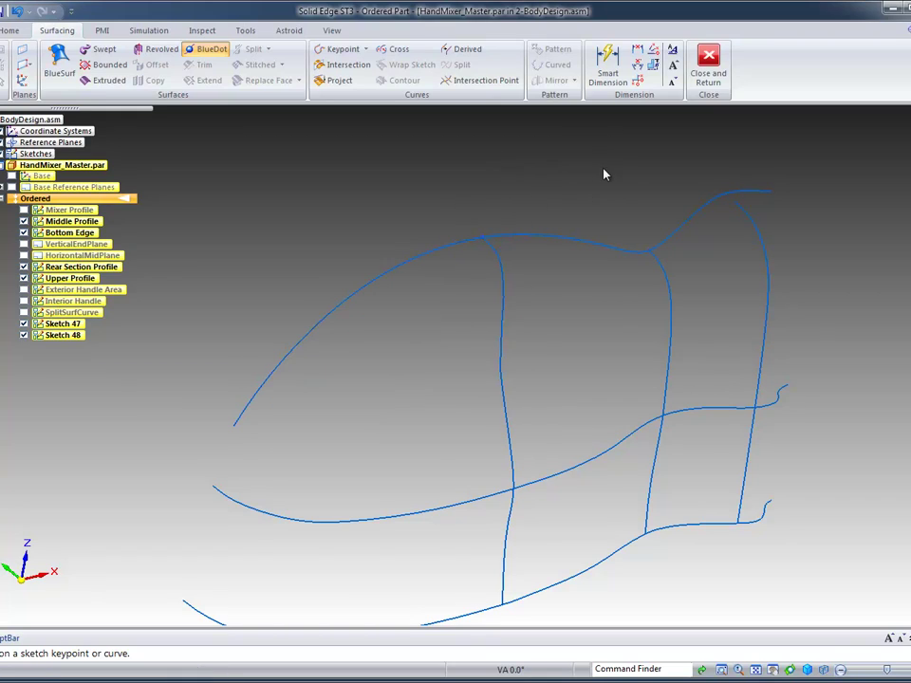
click(670, 299)
click(630, 257)
click(767, 252)
key(Escape)
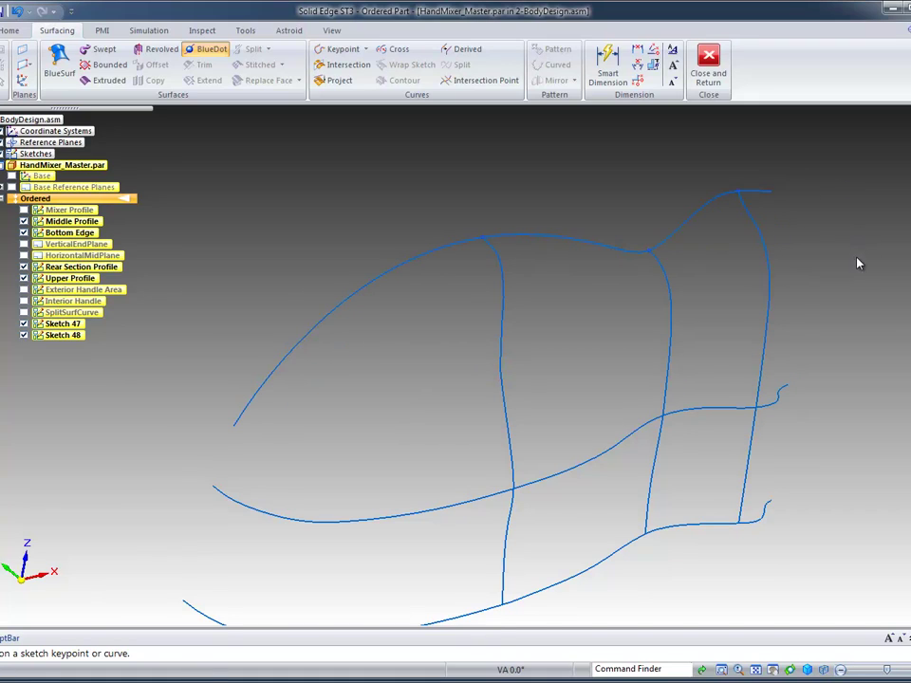
Place BlueDots joining the three vertical cross-section curves to the bottom edge curve
middle_drag(891, 338, 778, 402)
click(763, 412)
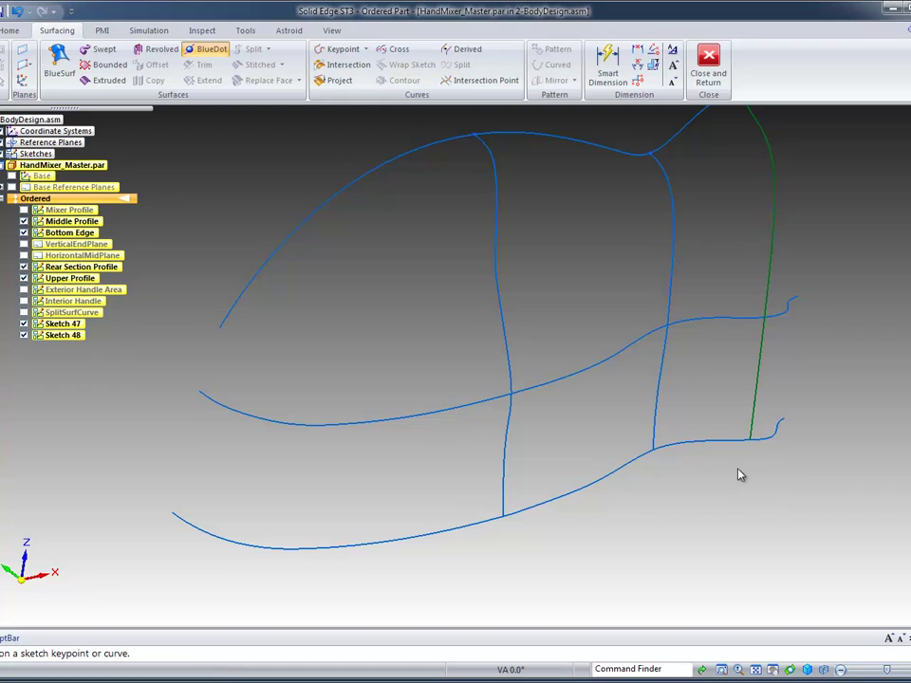
click(729, 442)
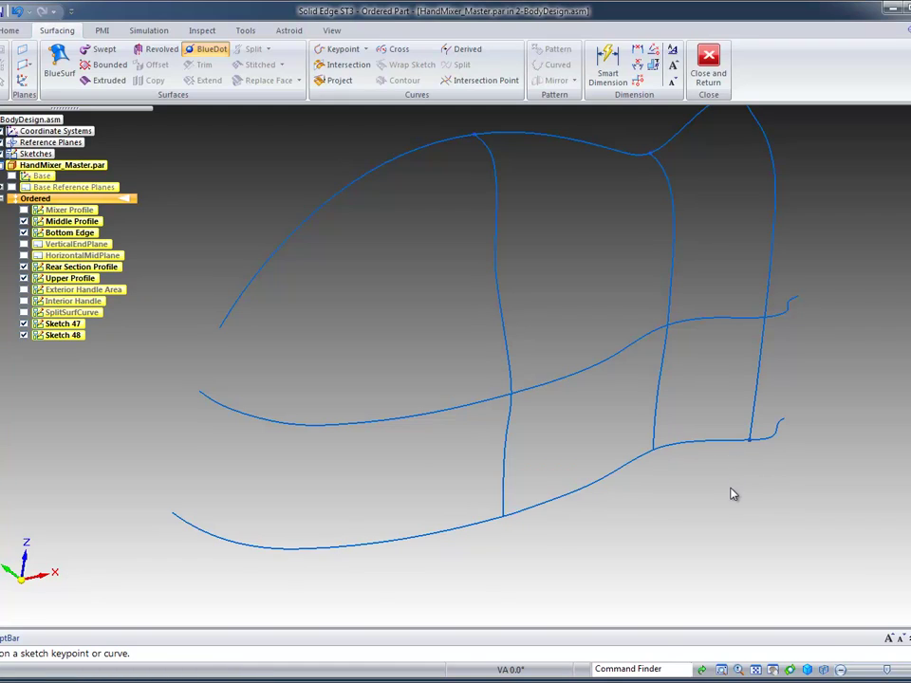
click(658, 424)
click(504, 470)
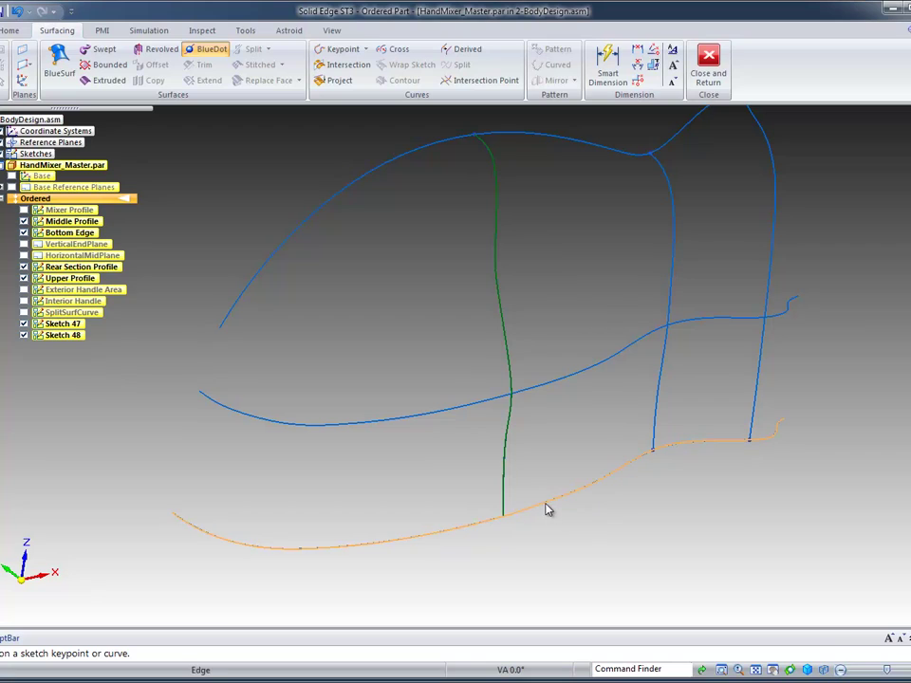
click(544, 511)
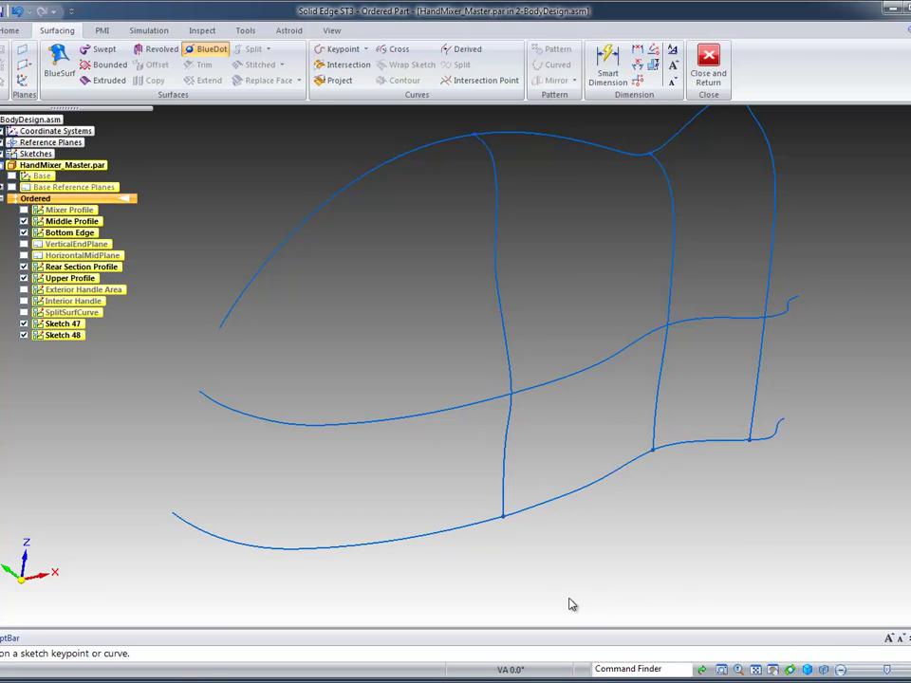
Add BlueDots where the three vertical cross-section curves cross the middle profile curve
scroll(557, 247, up, 1)
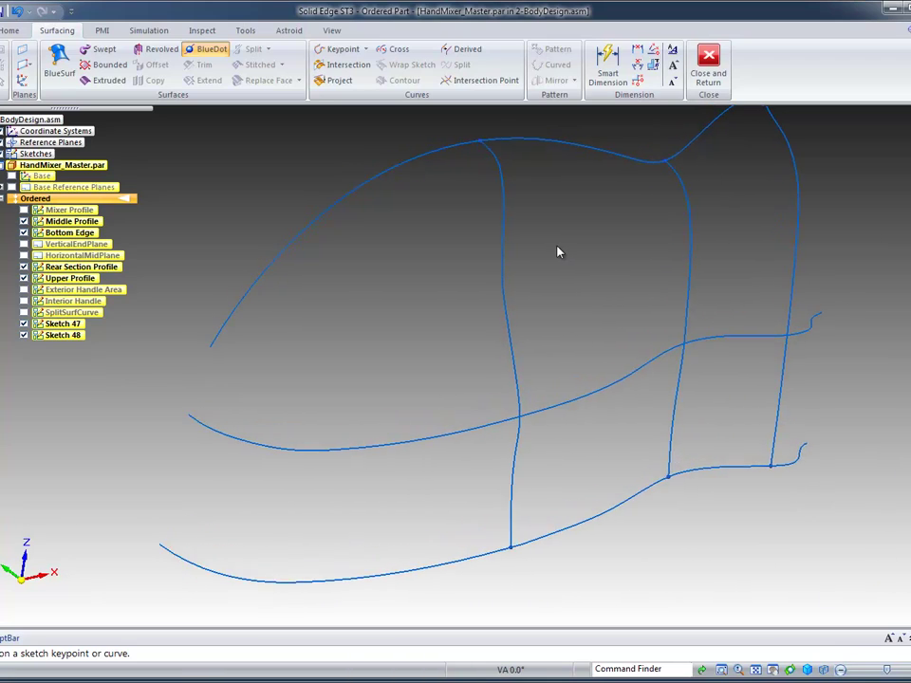
click(526, 368)
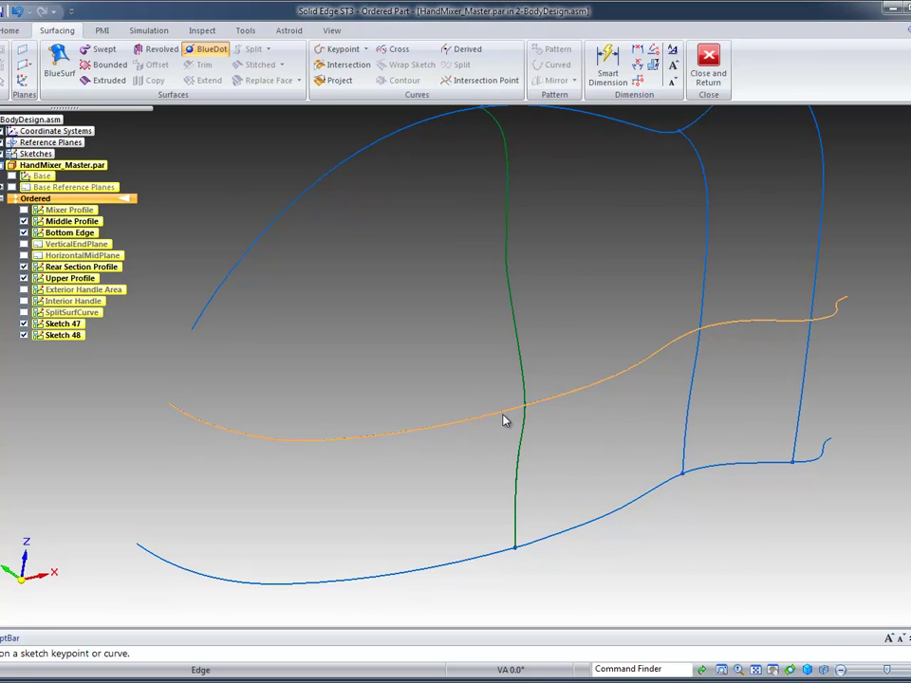
click(503, 416)
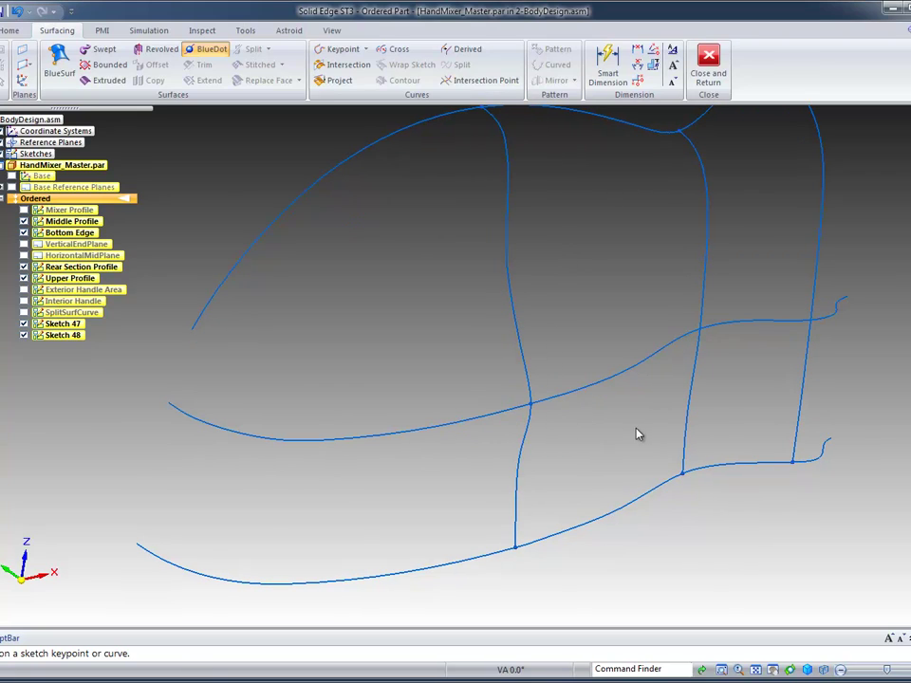
click(705, 301)
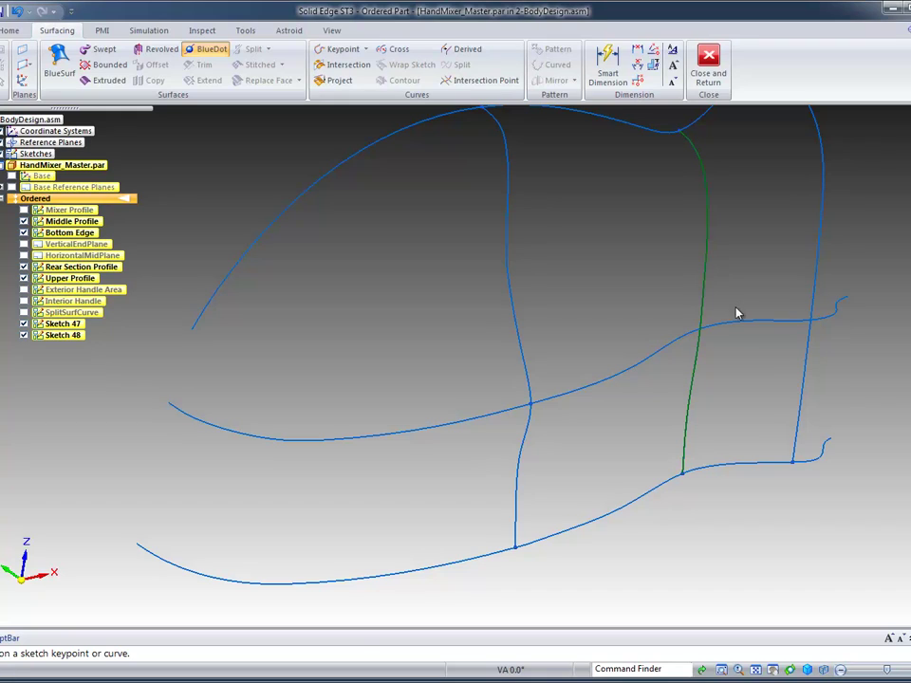
click(660, 353)
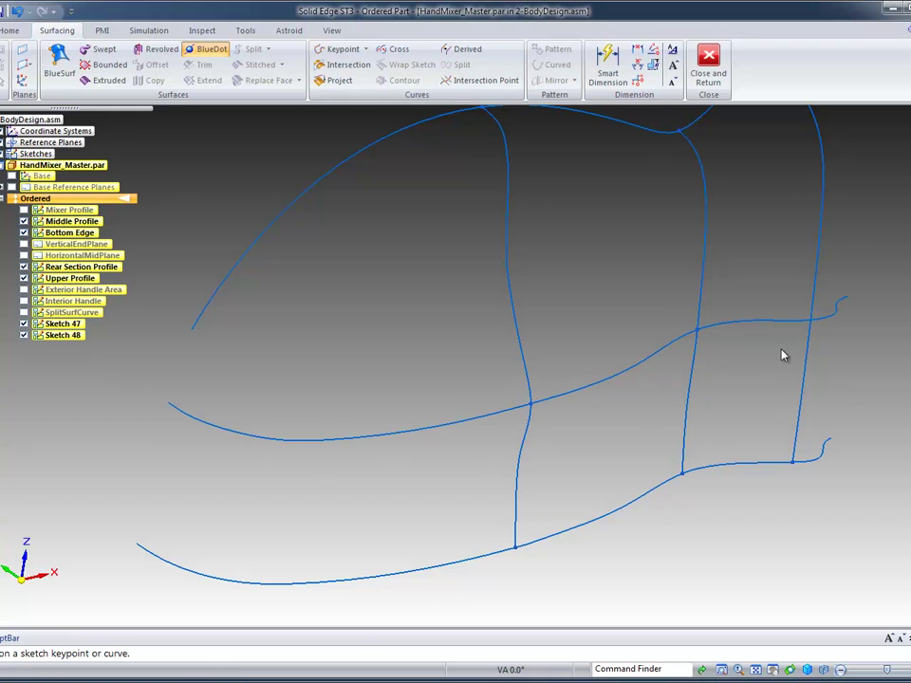
click(820, 287)
click(797, 322)
scroll(905, 193, down, 3)
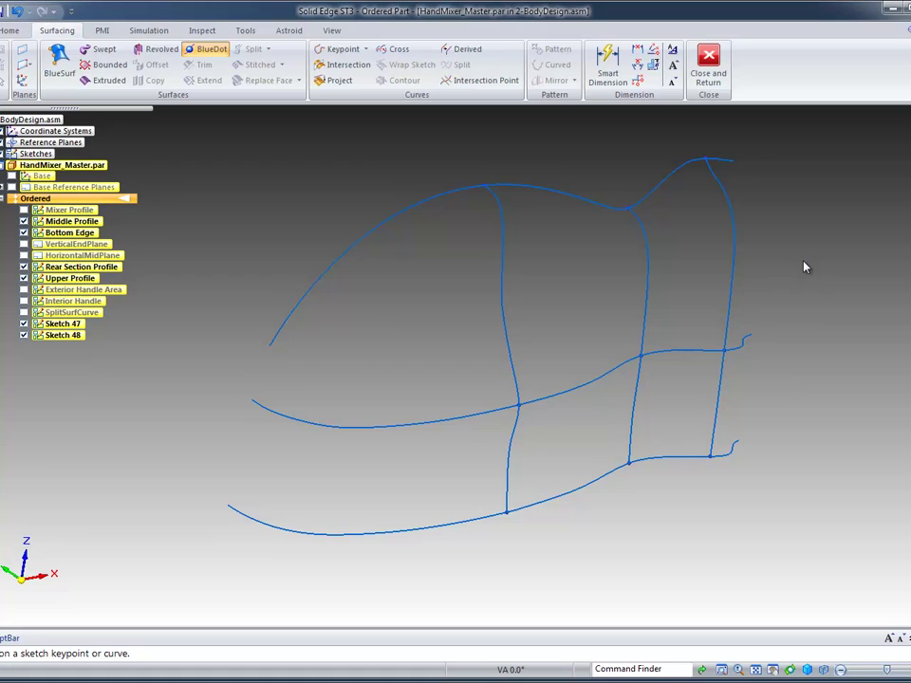
Start a BlueSurf with its curve connectivity option set to Use BlueDots
middle_drag(806, 265, 851, 264)
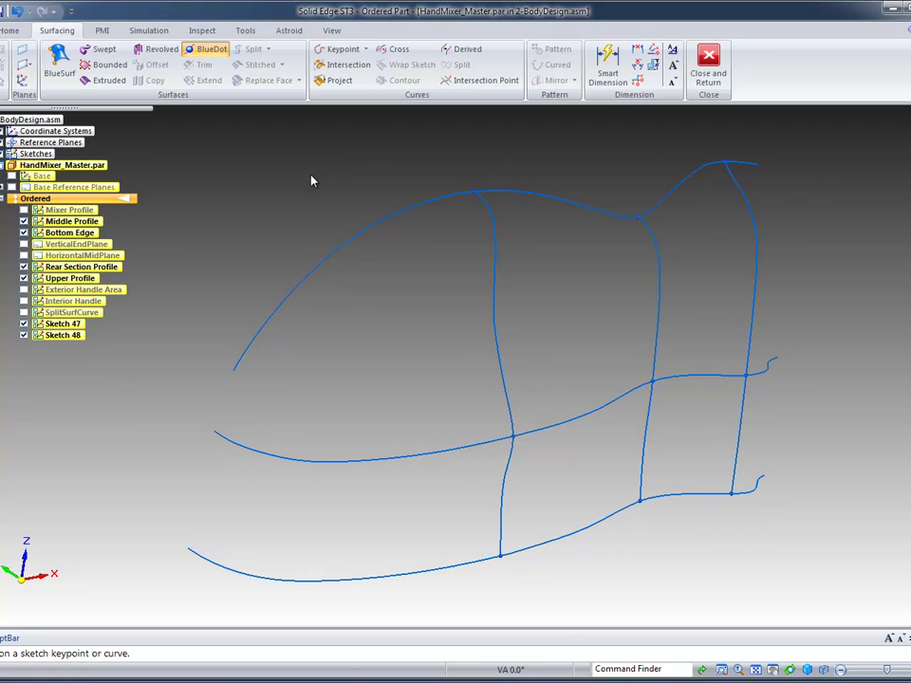
middle_drag(311, 181, 272, 192)
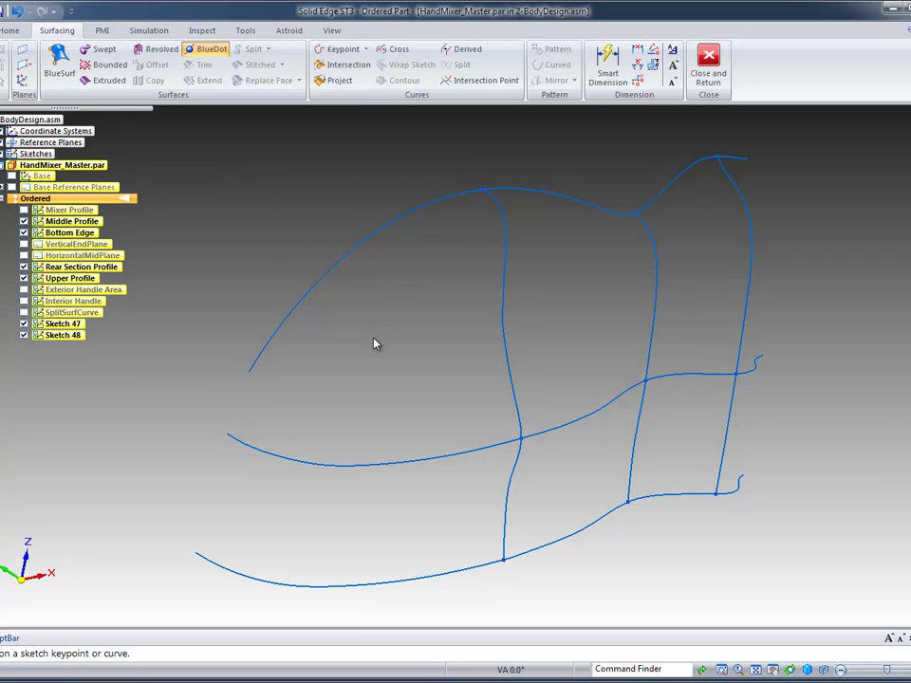
click(65, 64)
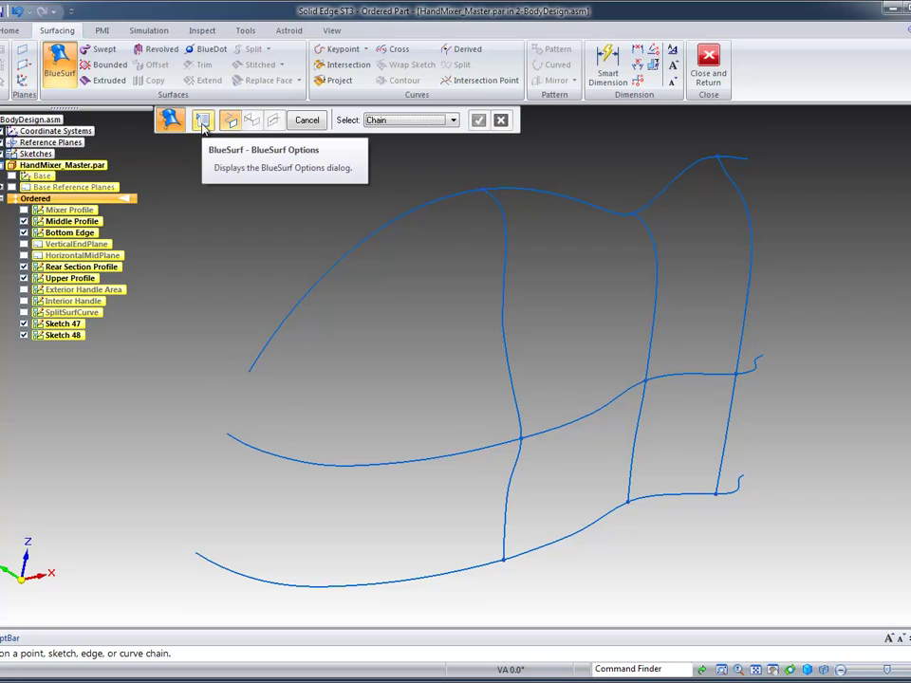
click(202, 121)
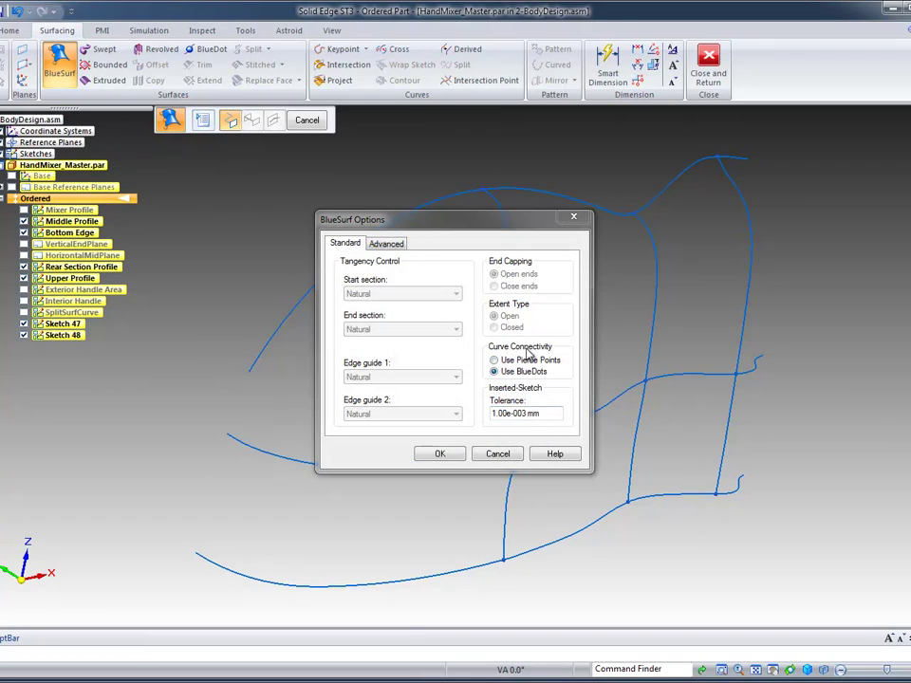
click(444, 455)
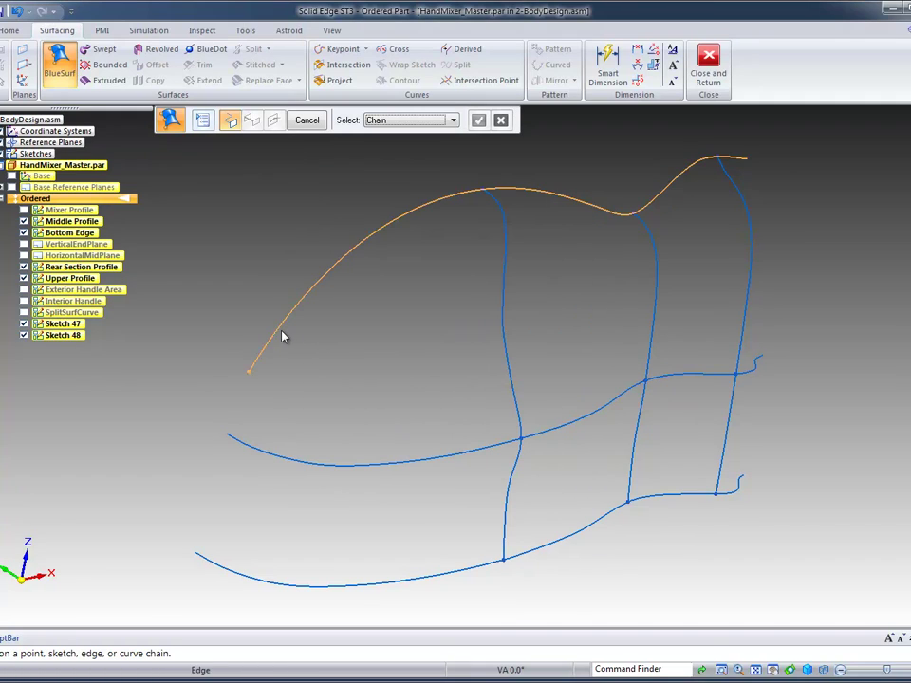
Define the upper profile, middle profile and bottom edge curves as the three BlueSurf cross sections
click(281, 337)
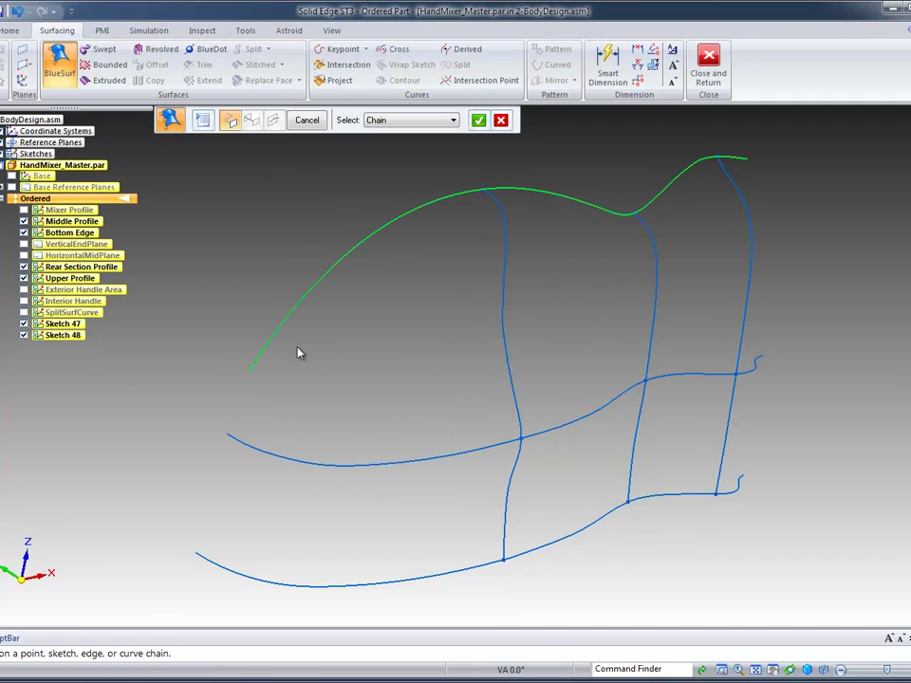
right_click(324, 415)
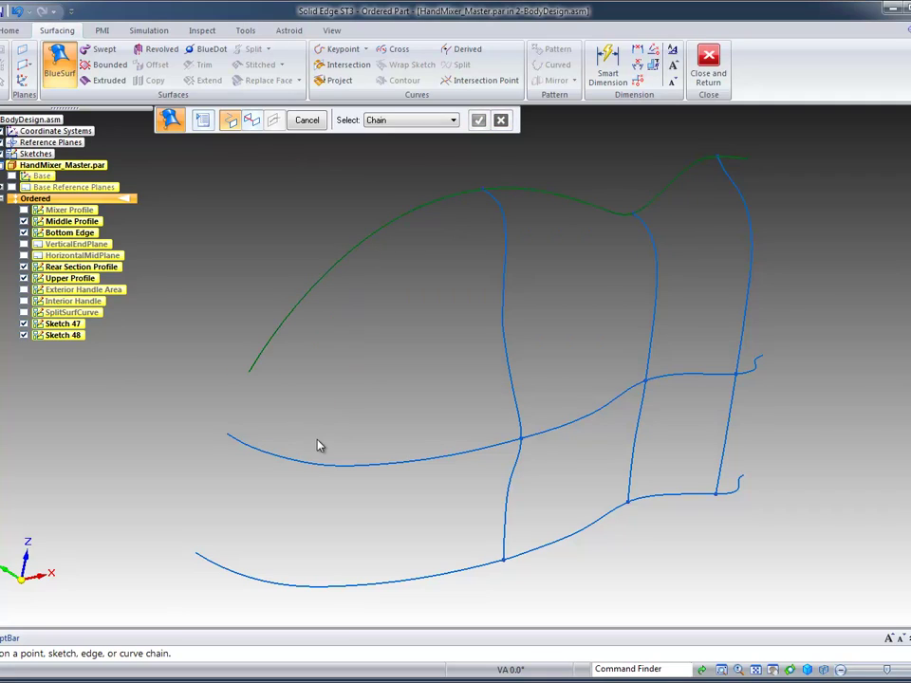
click(316, 465)
right_click(321, 527)
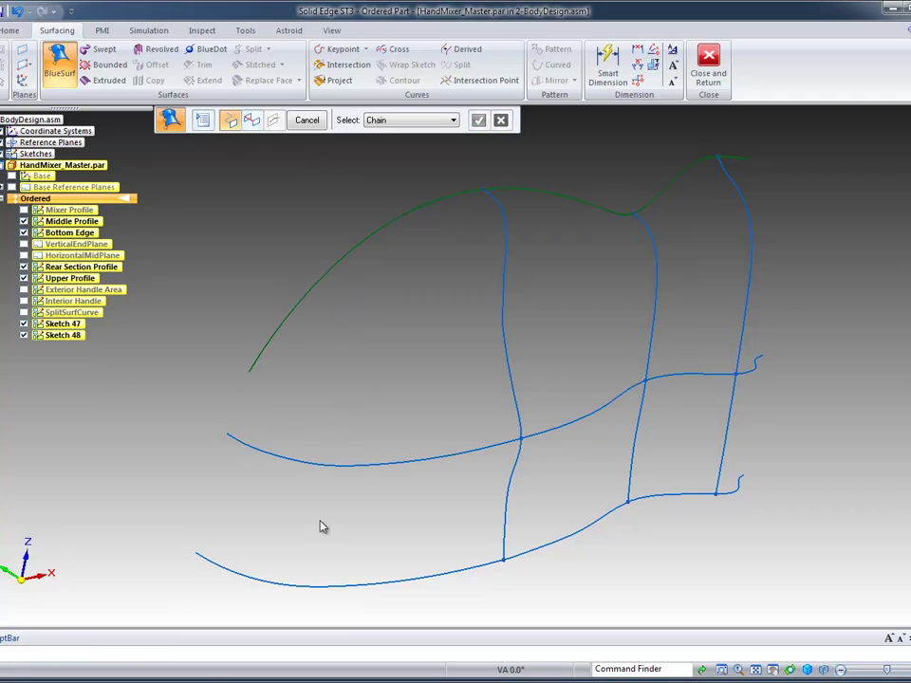
click(307, 592)
right_click(193, 604)
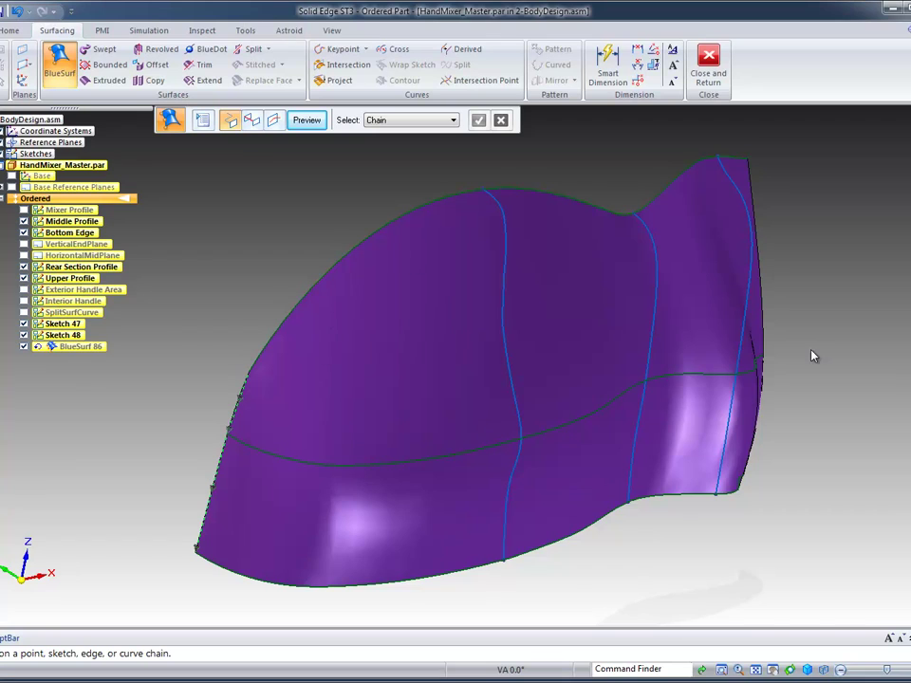
Add the frontmost vertical section curve as the first guide curve of the BlueSurf
key(ctrl+l)
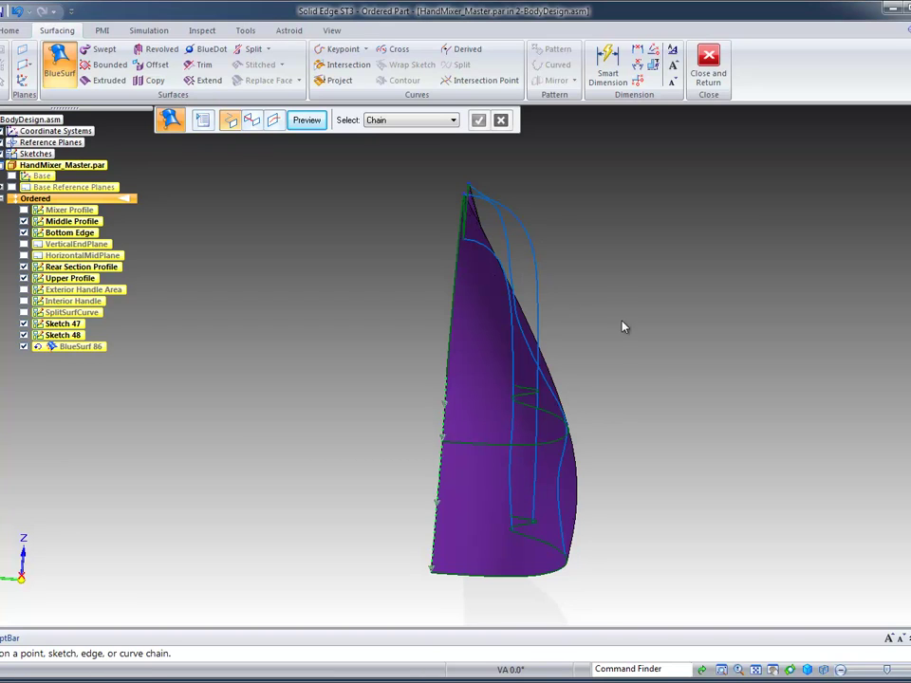
key(ctrl+i)
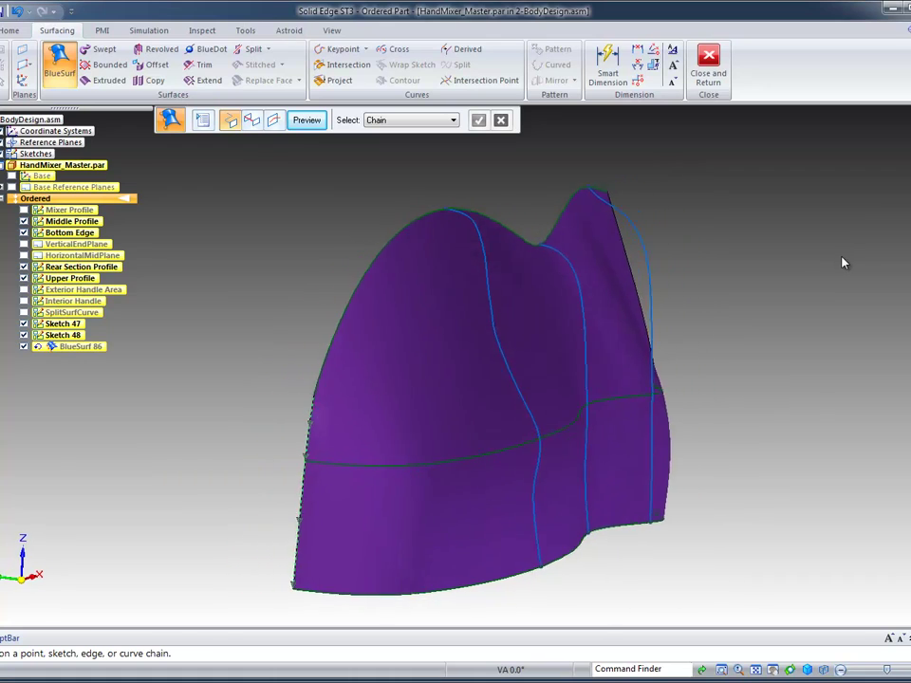
click(252, 121)
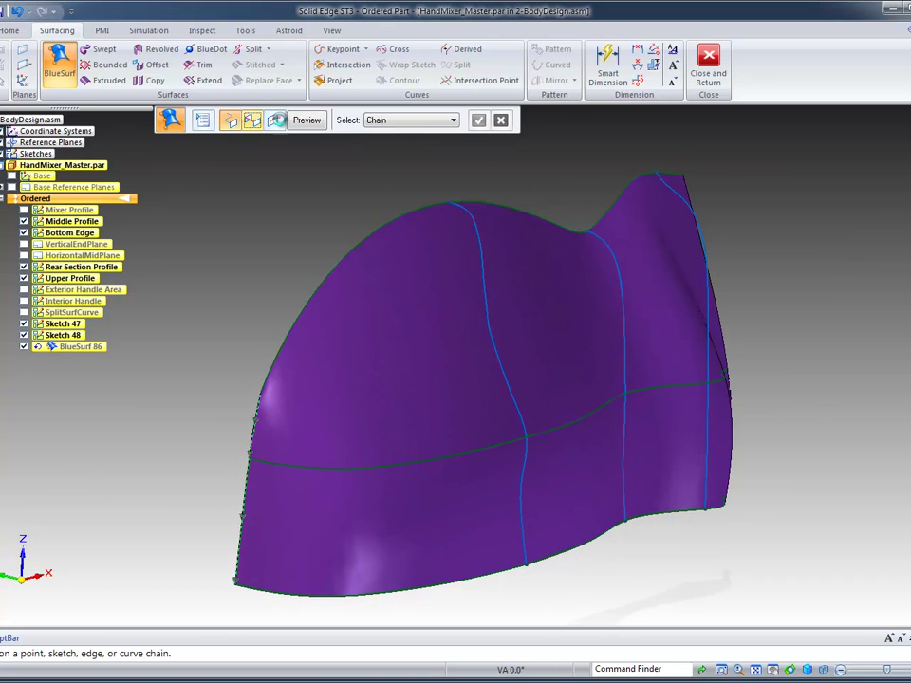
click(480, 230)
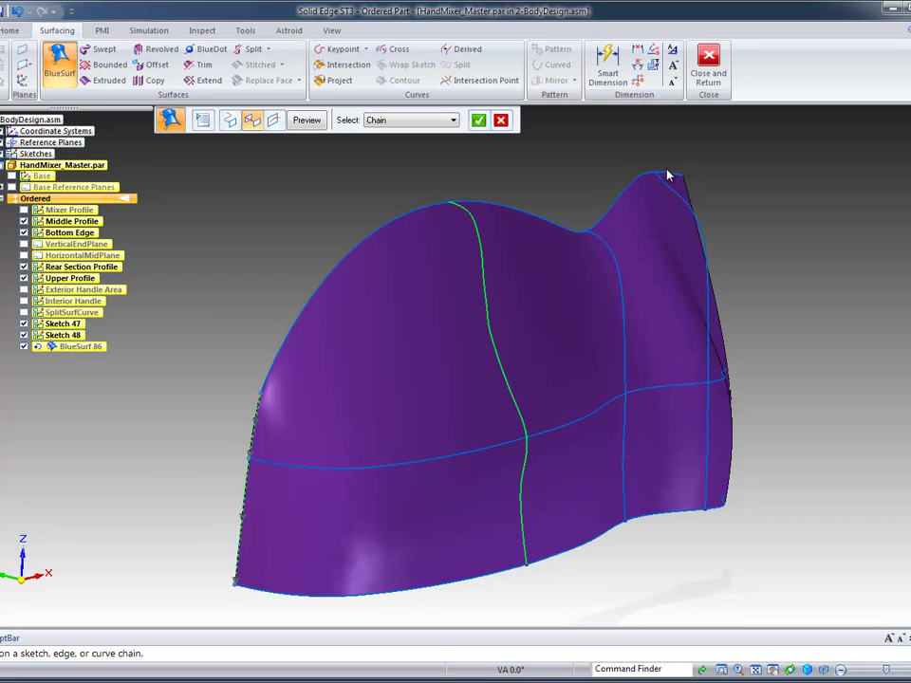
right_click(568, 157)
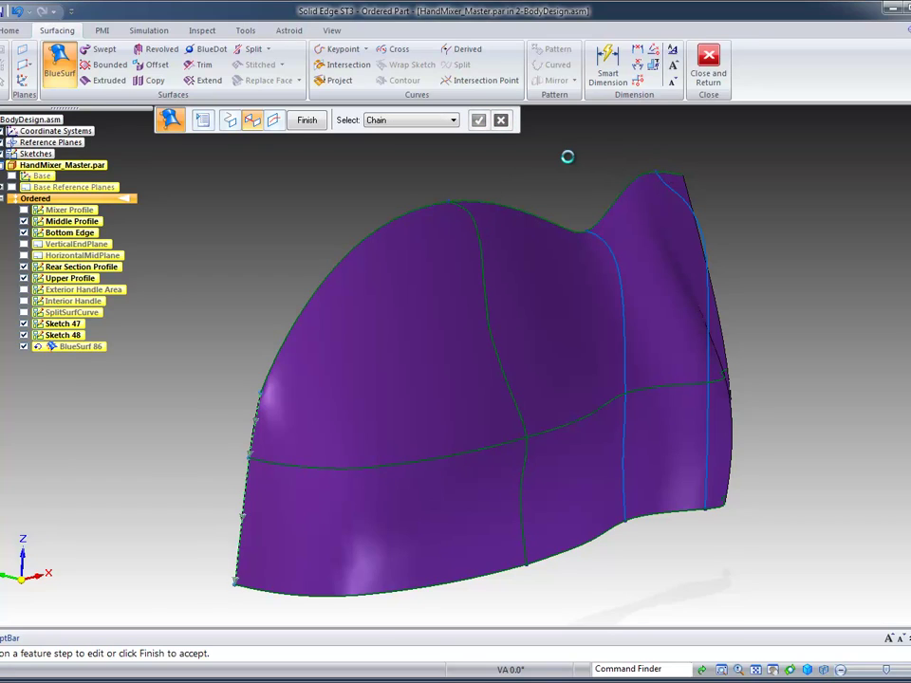
Add the second and rearmost vertical section curves as further guide curves of the BlueSurf
key(ctrl+r)
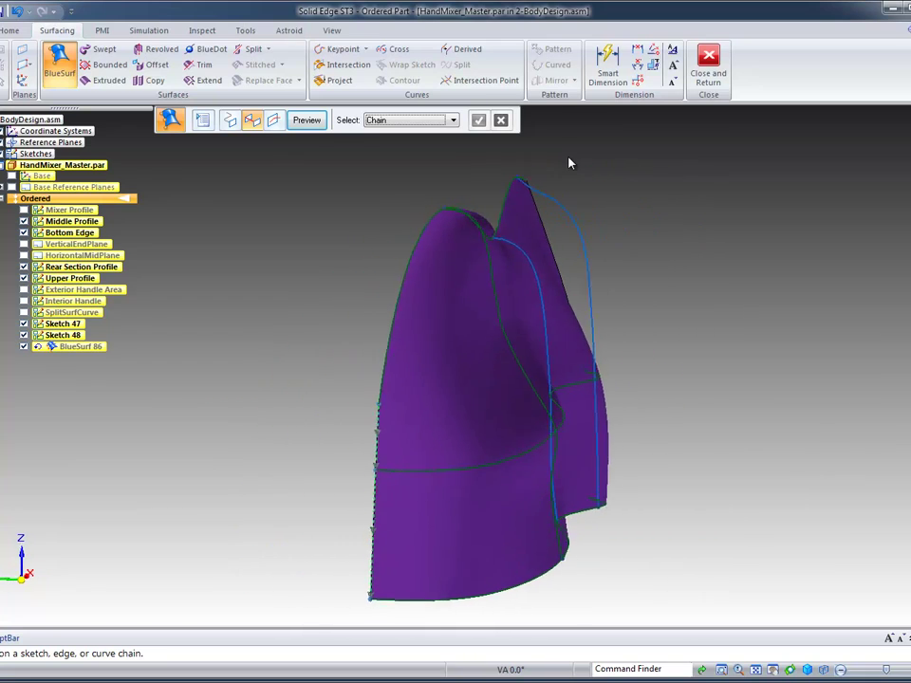
key(ctrl+f)
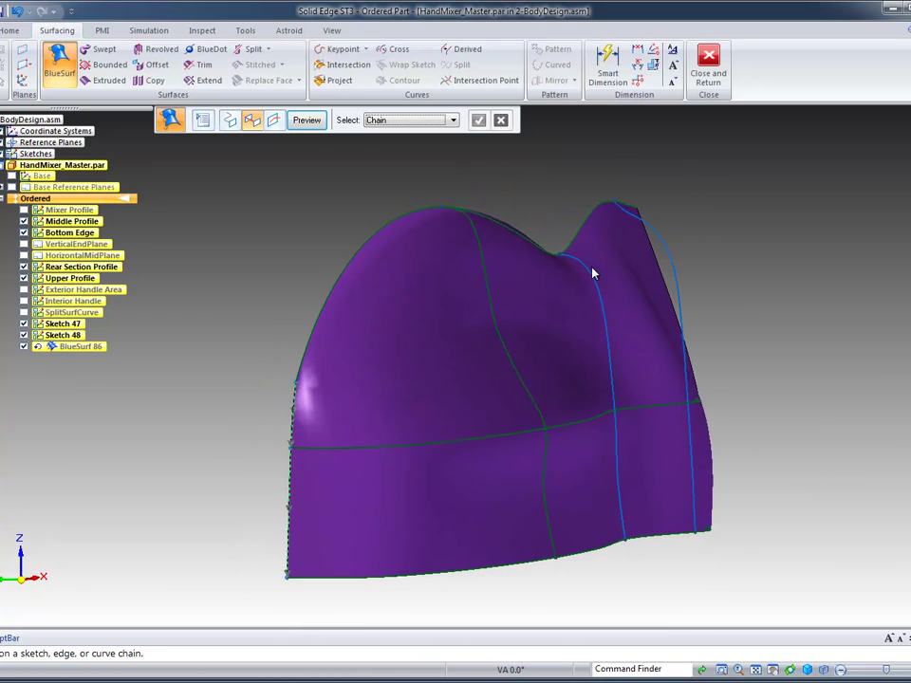
click(592, 274)
right_click(698, 163)
right_click(698, 159)
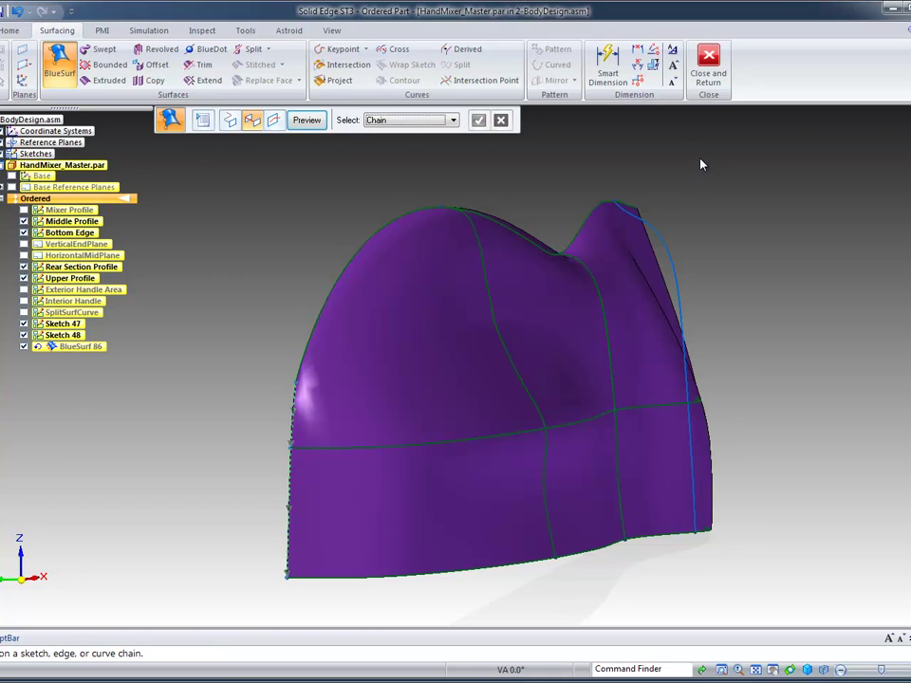
click(662, 242)
right_click(749, 195)
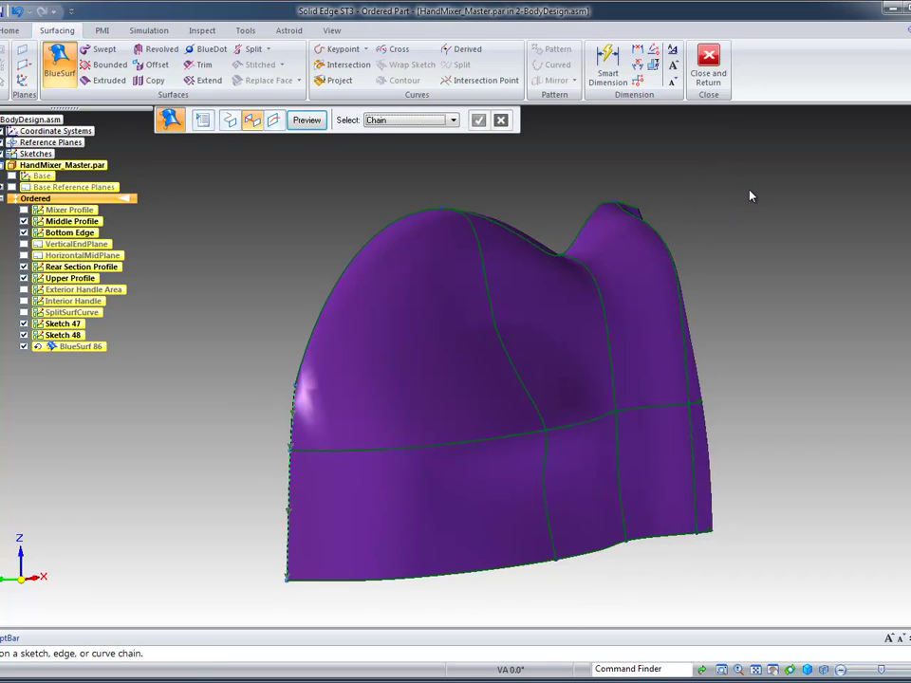
Preview and finish the BlueSurf body surface, and leave the BlueSurf command
middle_drag(757, 190, 330, 168)
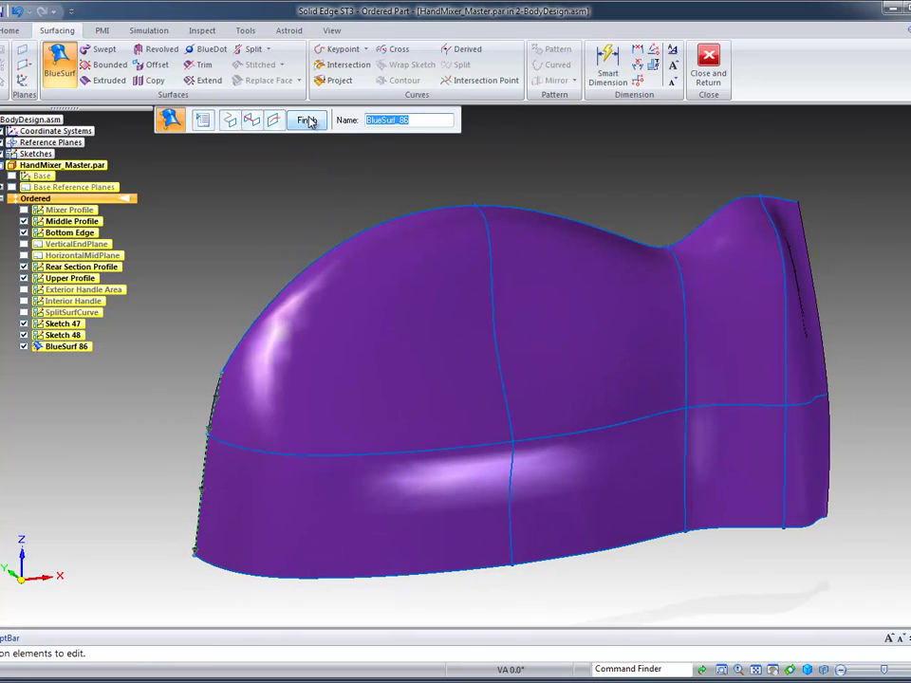
click(306, 120)
click(4, 59)
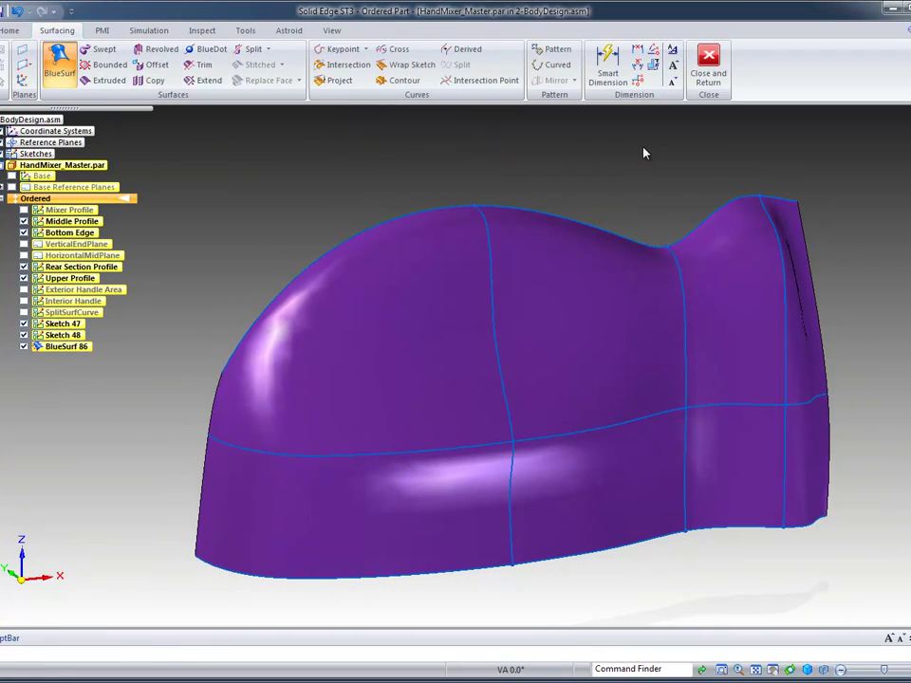
middle_drag(639, 144, 813, 161)
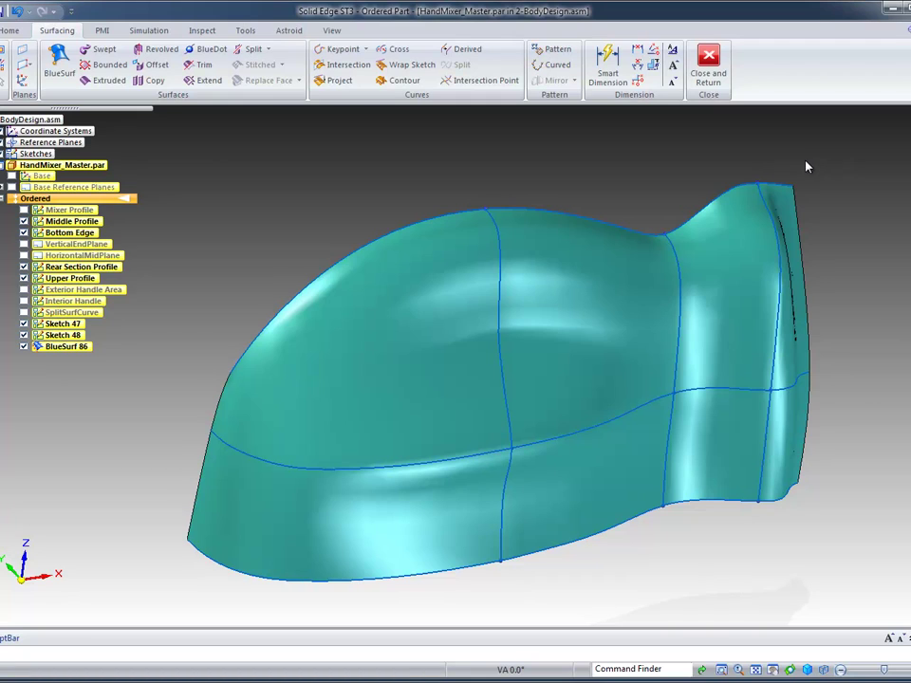
Try a local edit that pulls the BlueDot between the middle profile and frontmost vertical section to Y -62.13 mm, and undo it
middle_drag(806, 167, 589, 461)
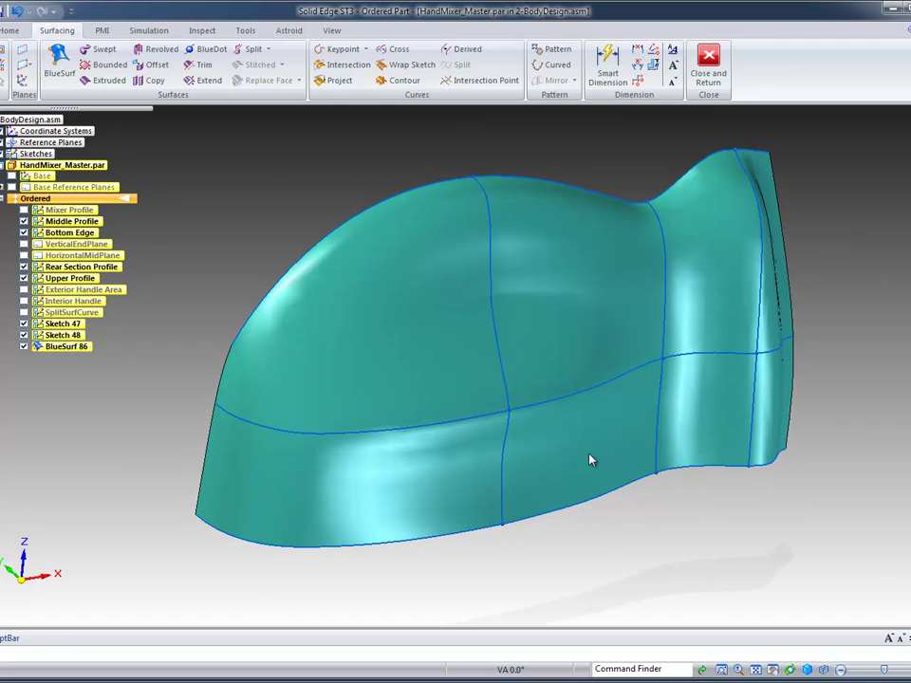
click(511, 415)
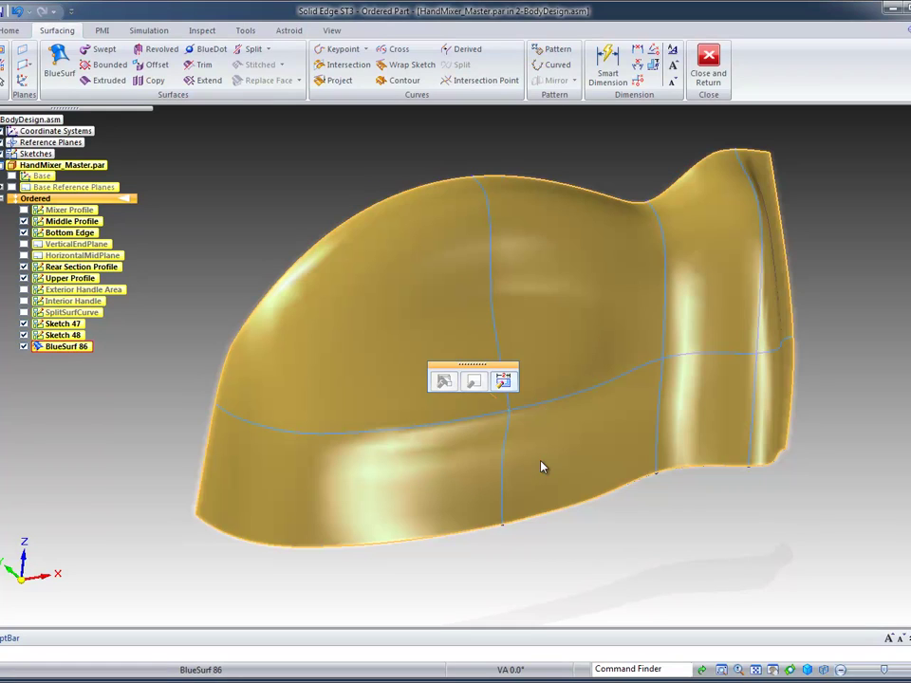
click(503, 380)
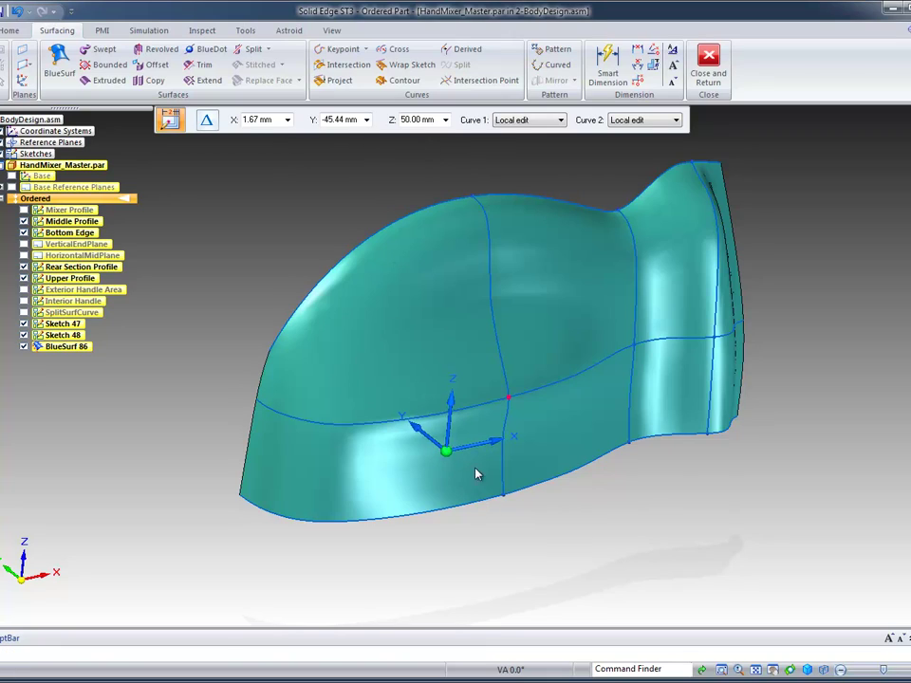
drag(444, 450, 771, 522)
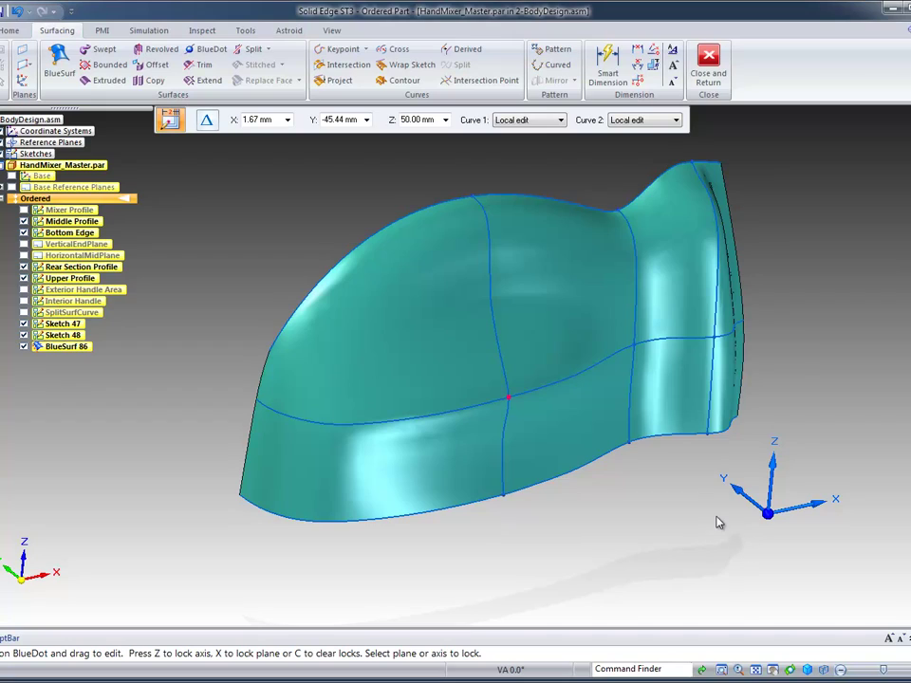
click(750, 507)
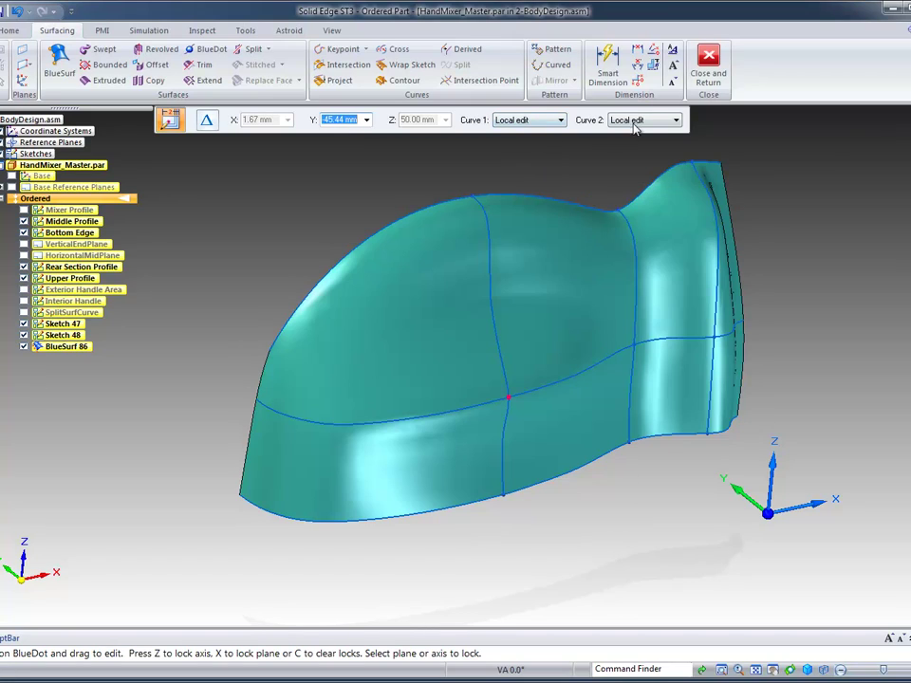
click(508, 399)
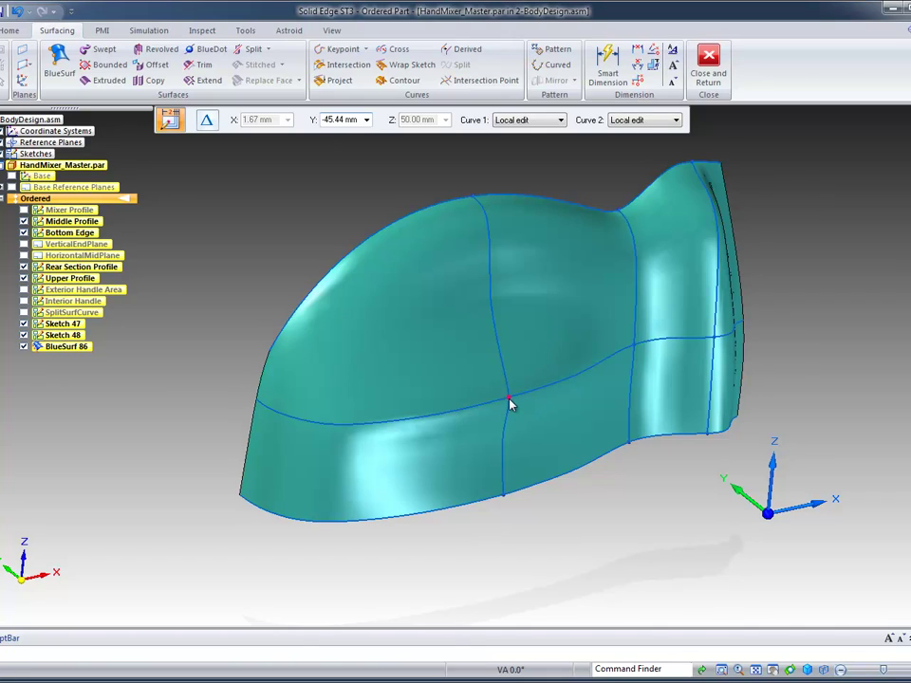
mouse_move(510, 405)
mouse_down()
mouse_move(532, 434)
mouse_move(528, 413)
mouse_up()
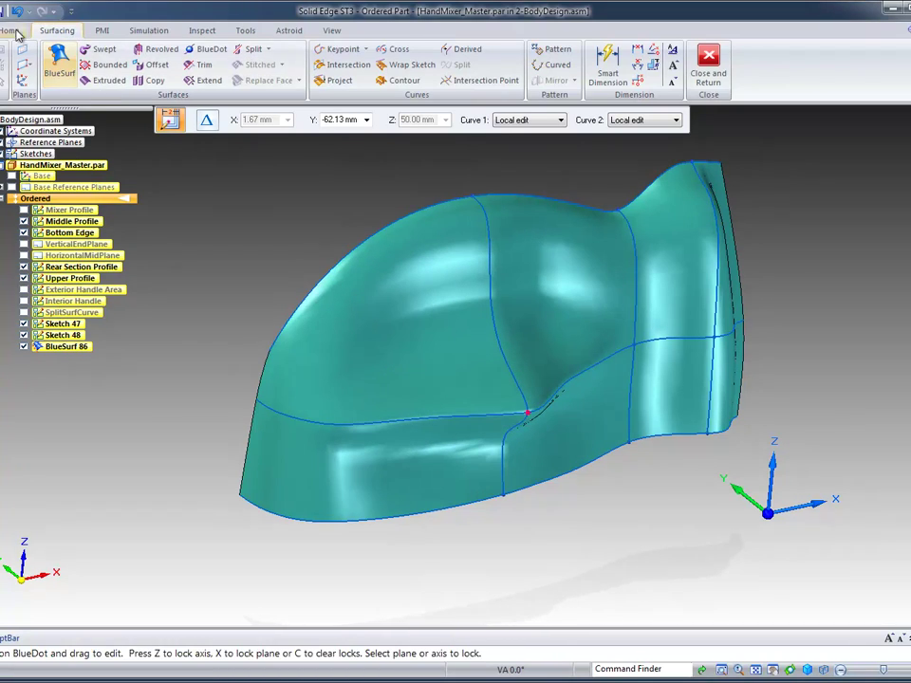
click(17, 12)
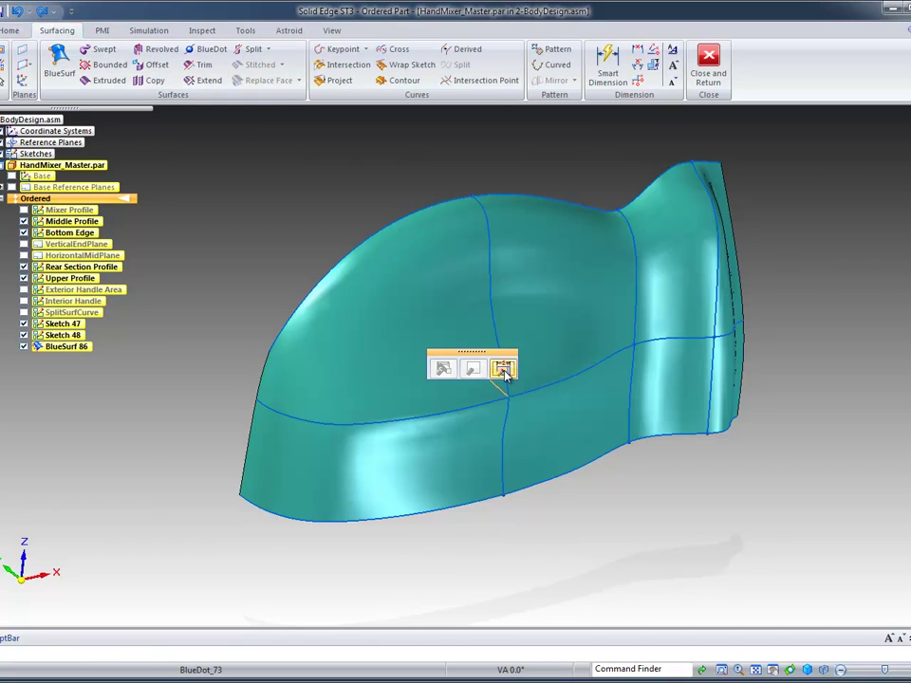
Reopen the same BlueDot for dynamic editing, lock its movement to the Y axis, and set both connected curves to Shape edit
click(503, 369)
drag(446, 459, 796, 507)
click(768, 495)
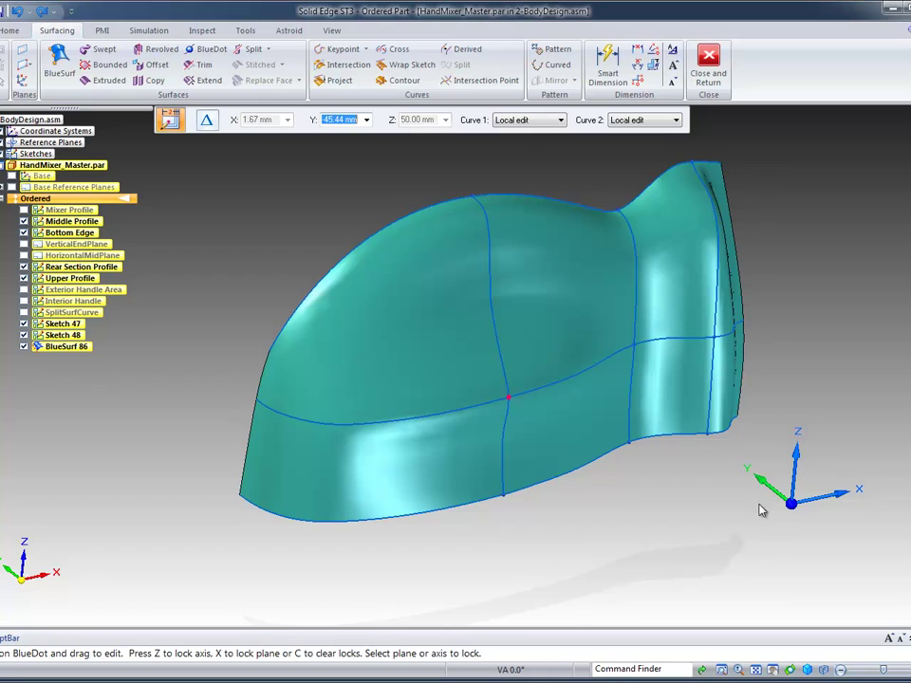
click(548, 120)
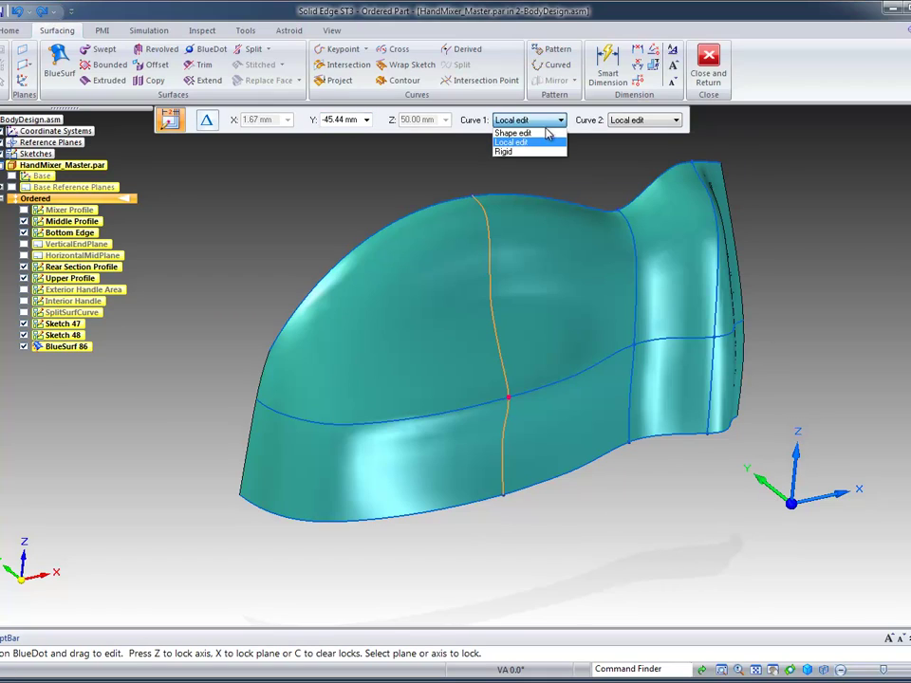
click(545, 139)
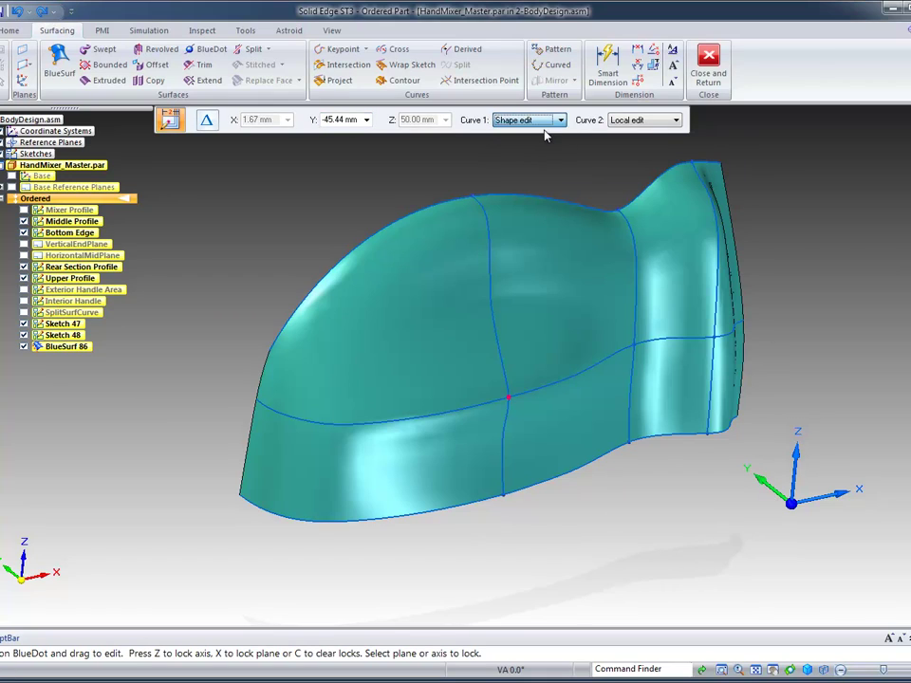
click(675, 121)
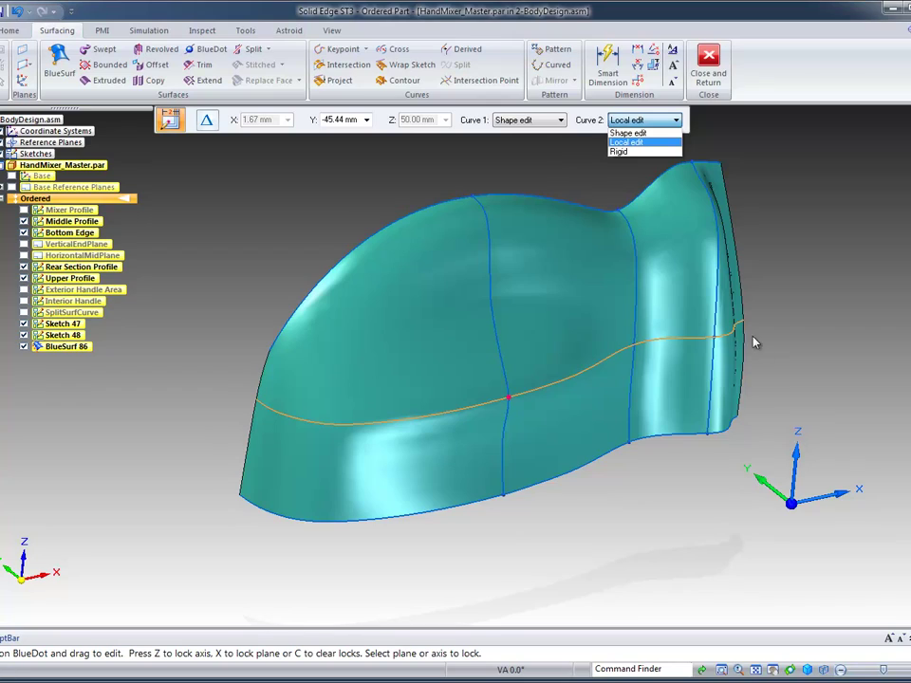
click(634, 134)
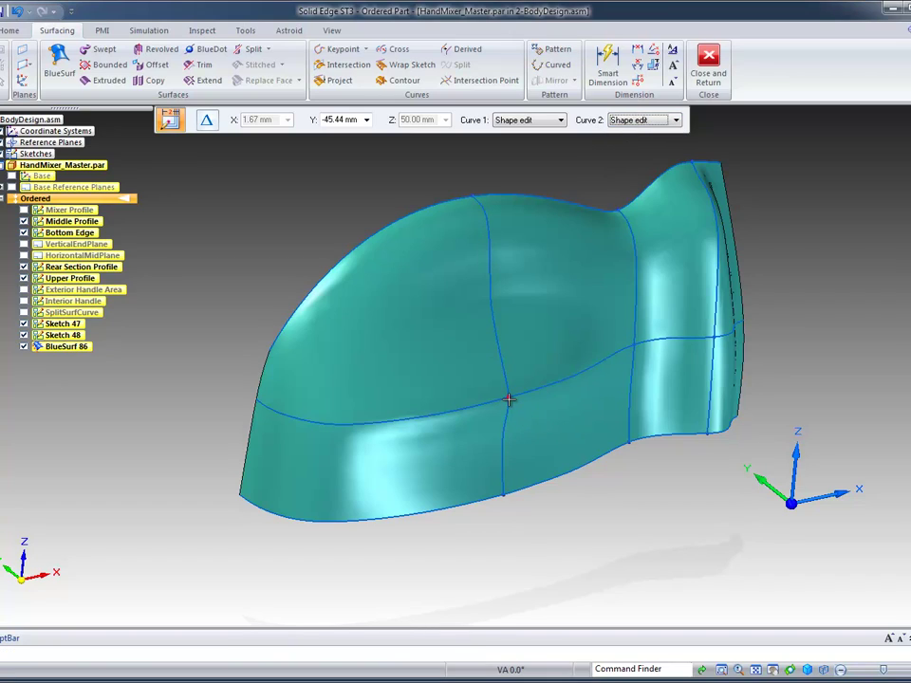
Pull the BlueDot outward along the Y axis to about -51.22 mm
drag(510, 404, 517, 407)
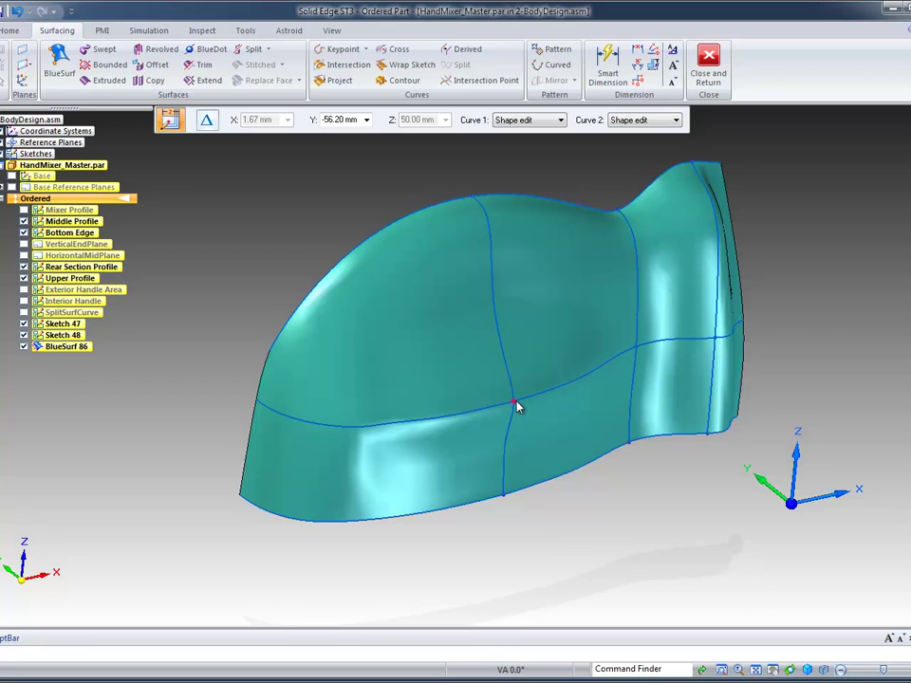
drag(516, 402, 523, 399)
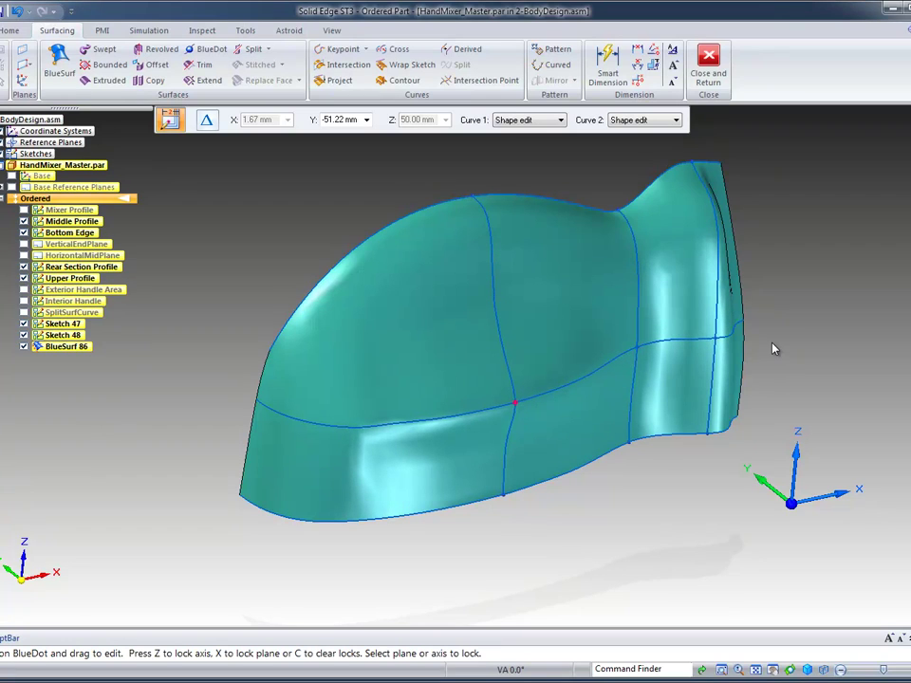
Dynamically edit the middle profile curve, pulling a control vertex near its front bend slightly outward, and finish the edit
middle_drag(833, 336, 517, 228)
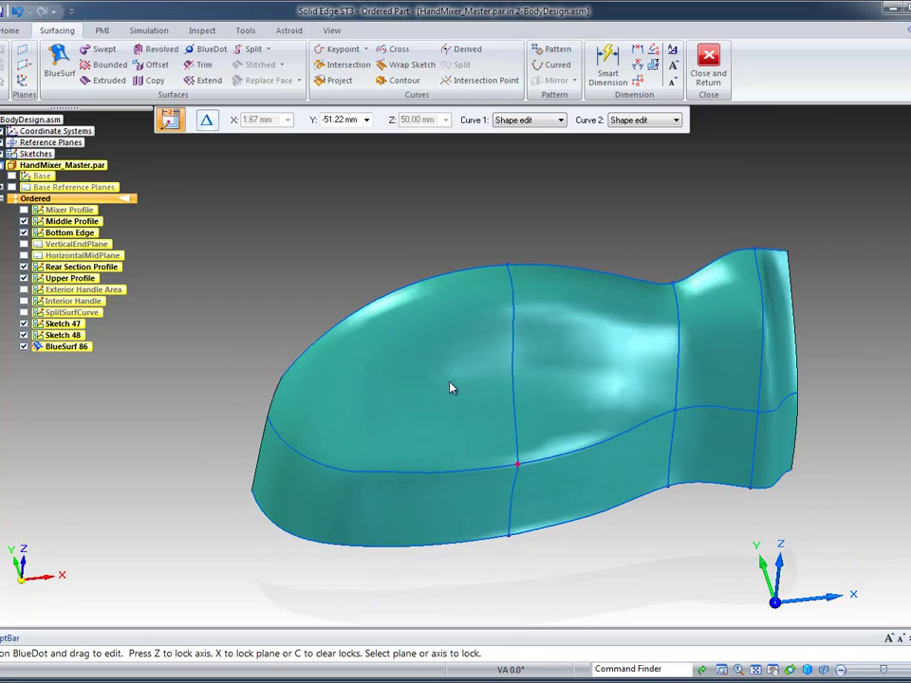
click(443, 471)
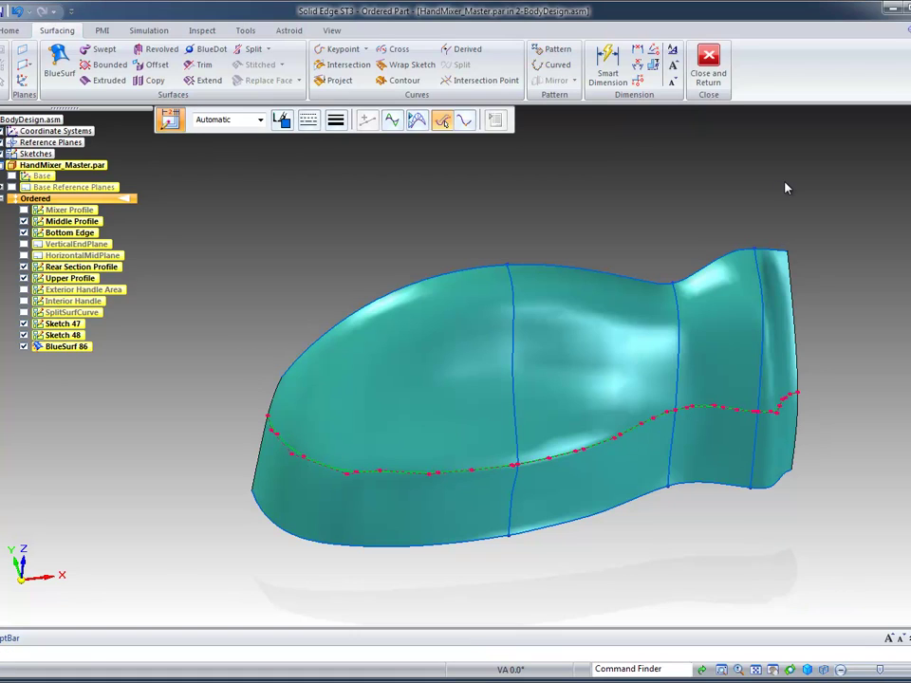
middle_drag(786, 188, 327, 494)
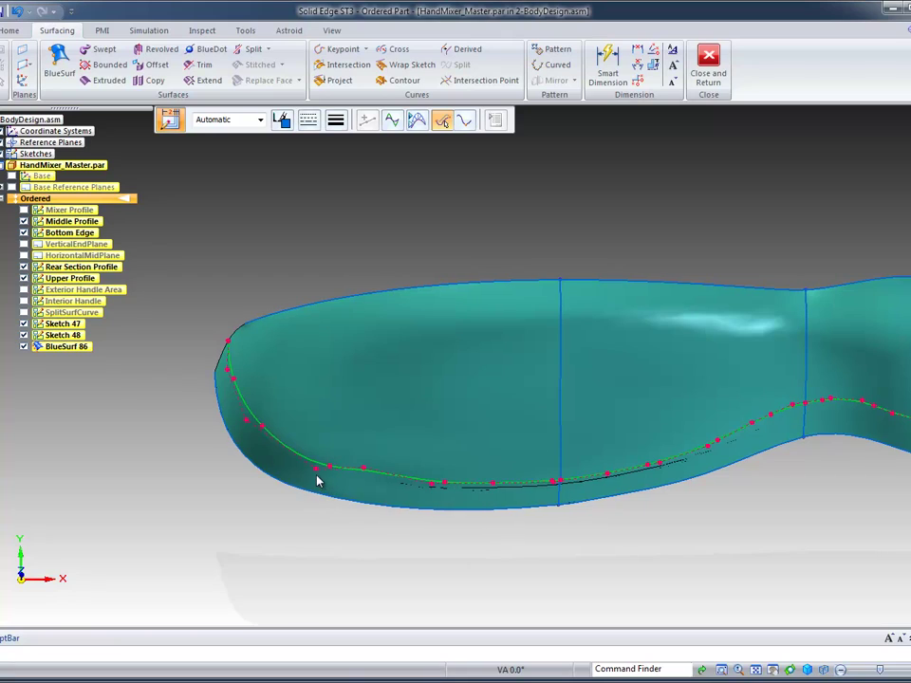
drag(316, 470, 313, 476)
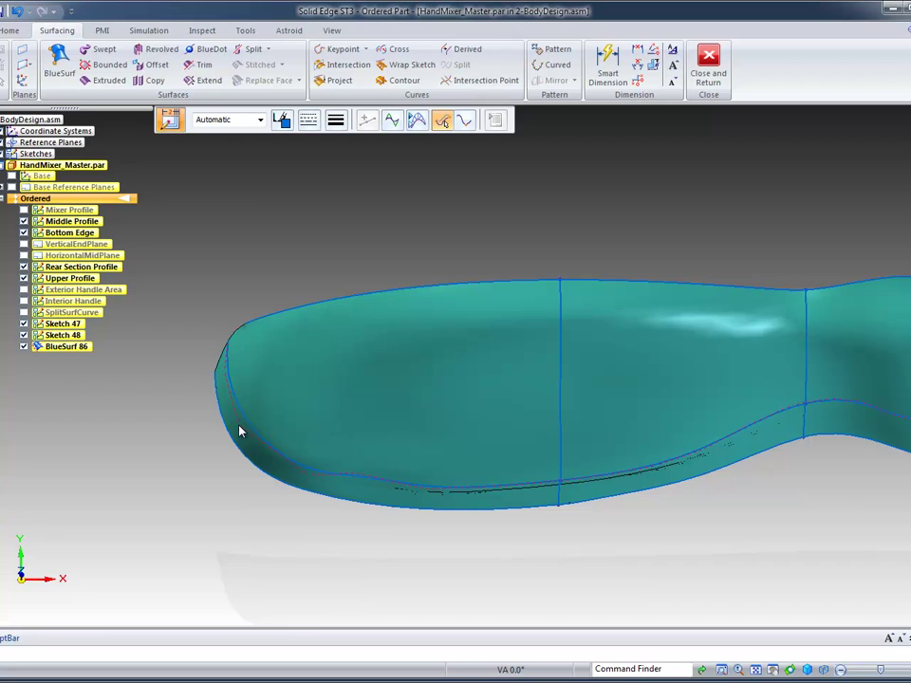
click(637, 214)
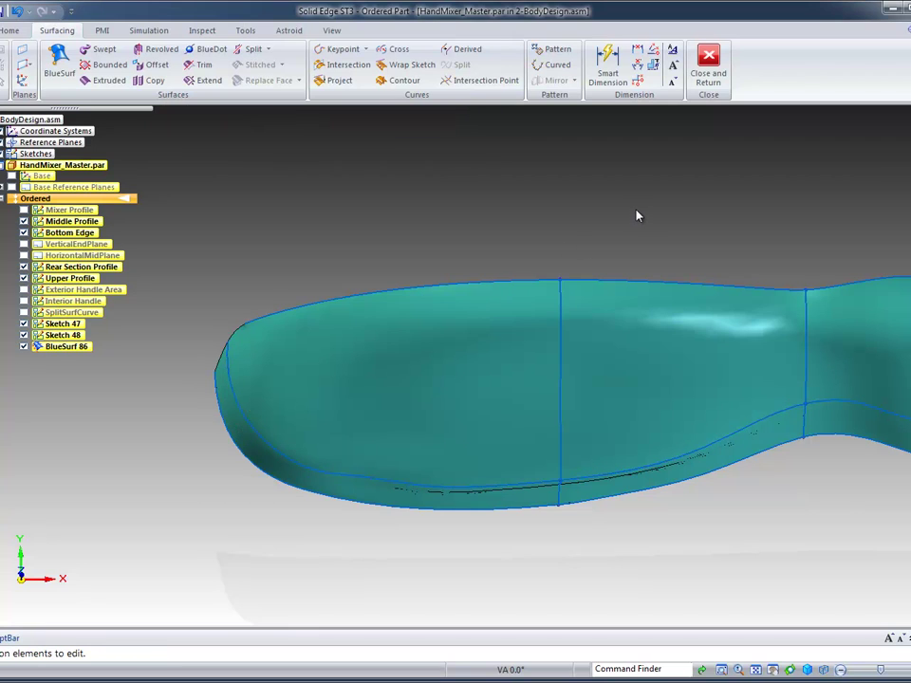
Hide all sketches and all BlueDots in the part
middle_drag(637, 214, 363, 190)
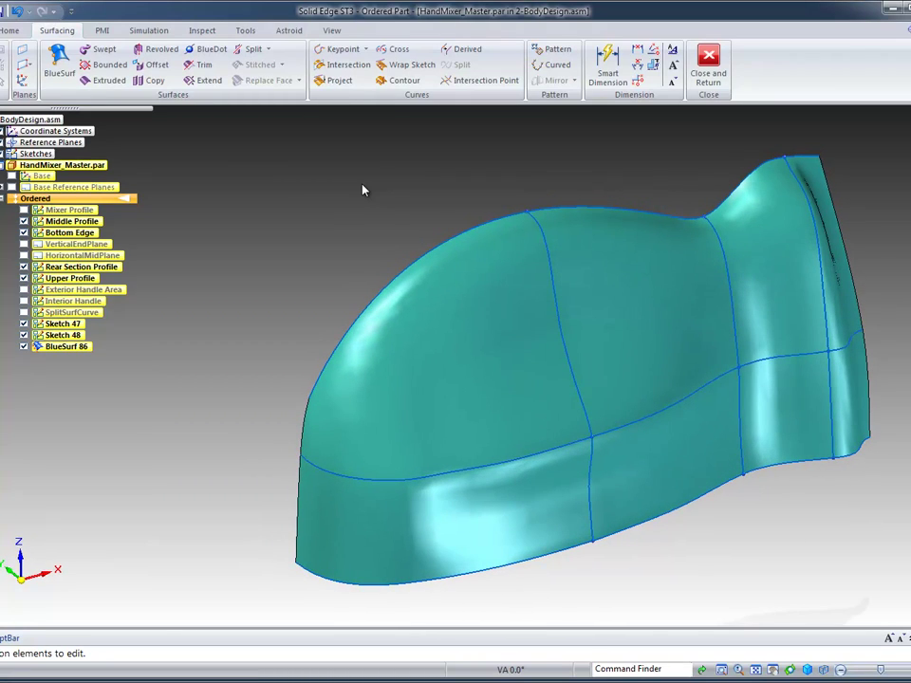
key(ctrl+r)
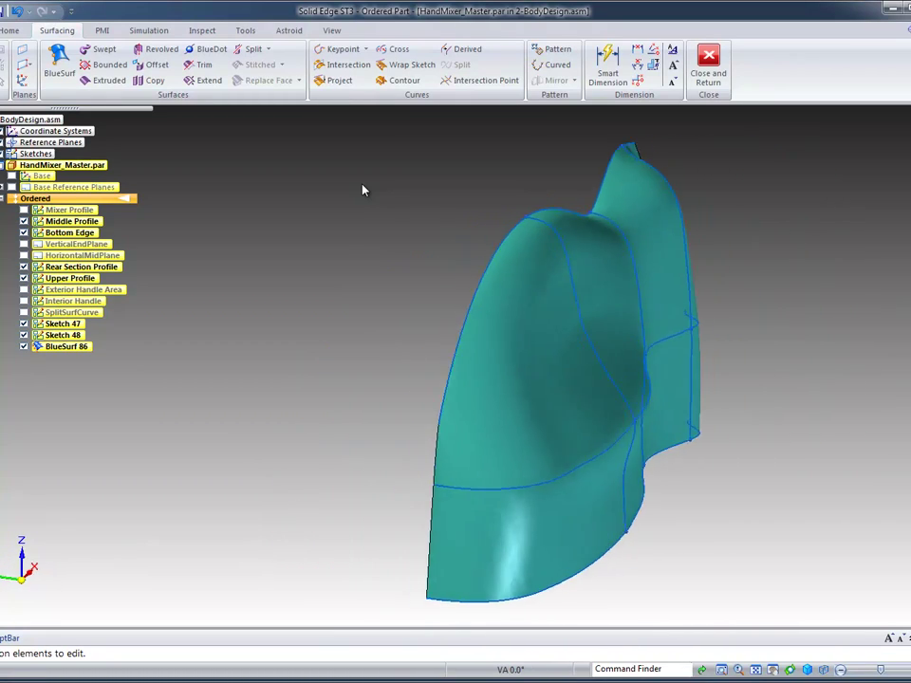
middle_drag(363, 190, 201, 178)
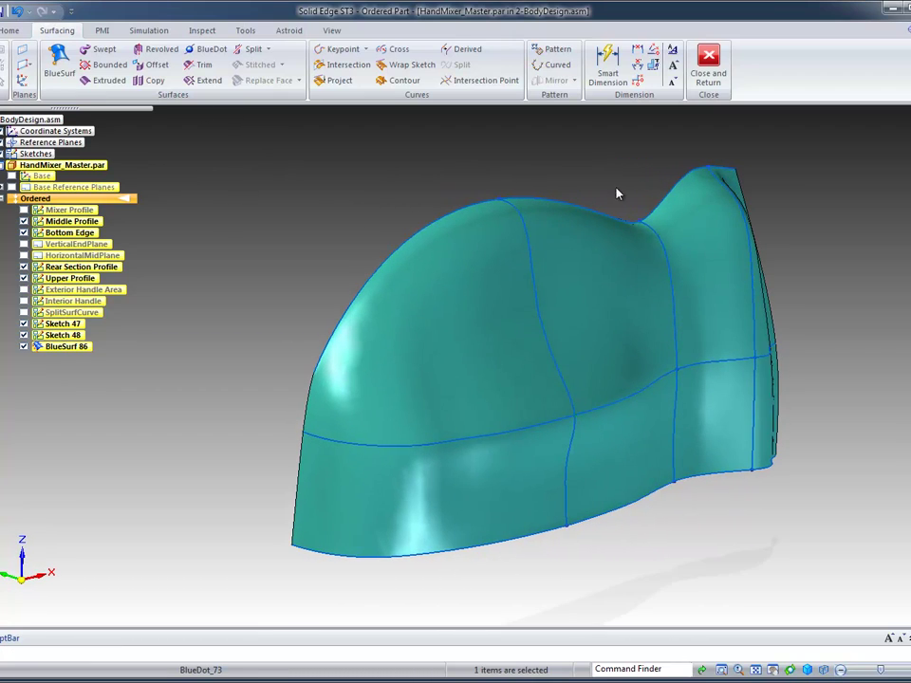
middle_drag(549, 163, 532, 190)
right_click(532, 191)
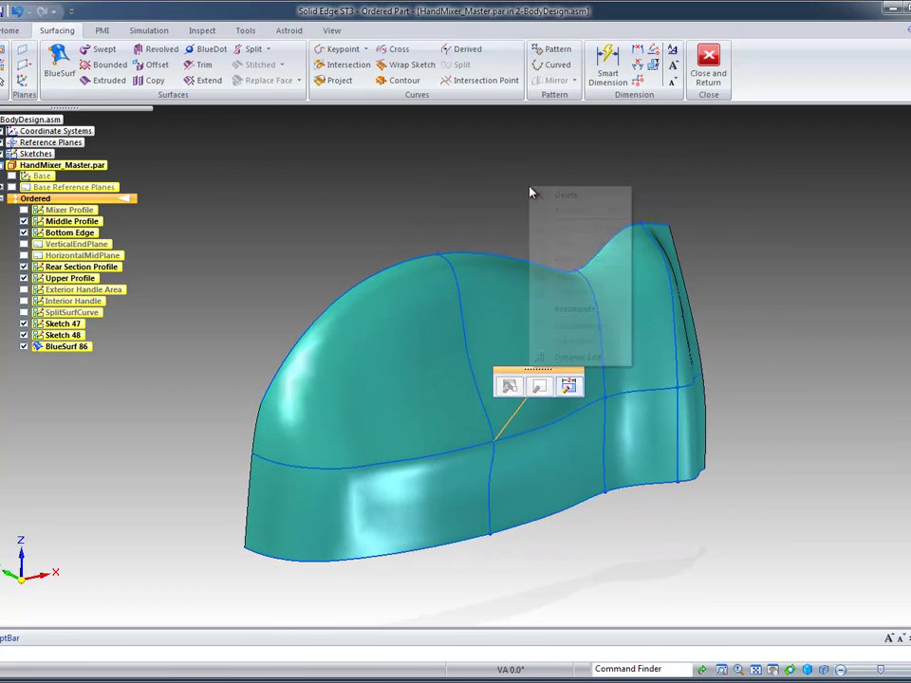
click(410, 194)
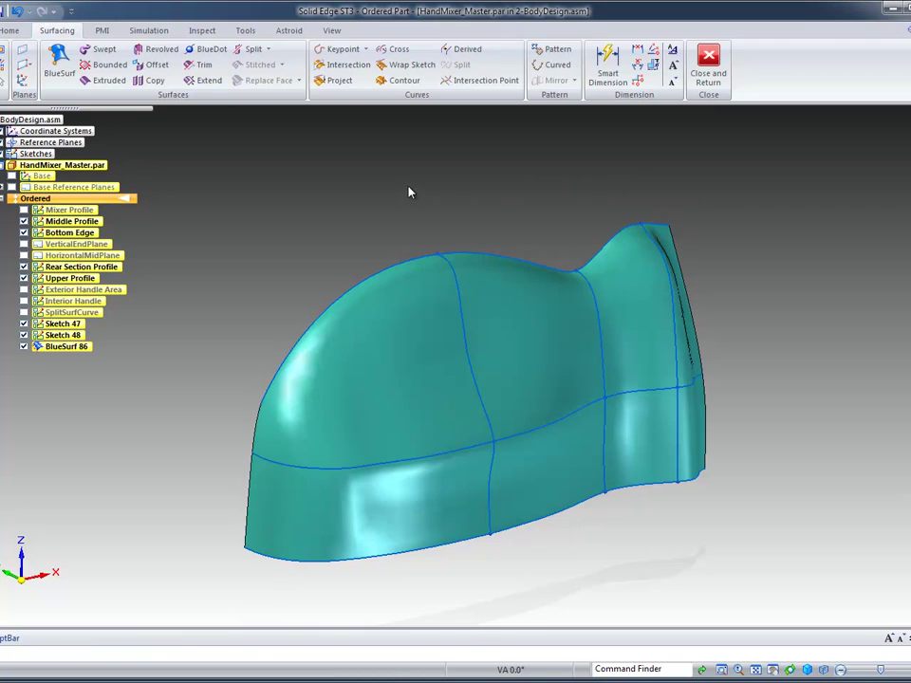
right_click(409, 191)
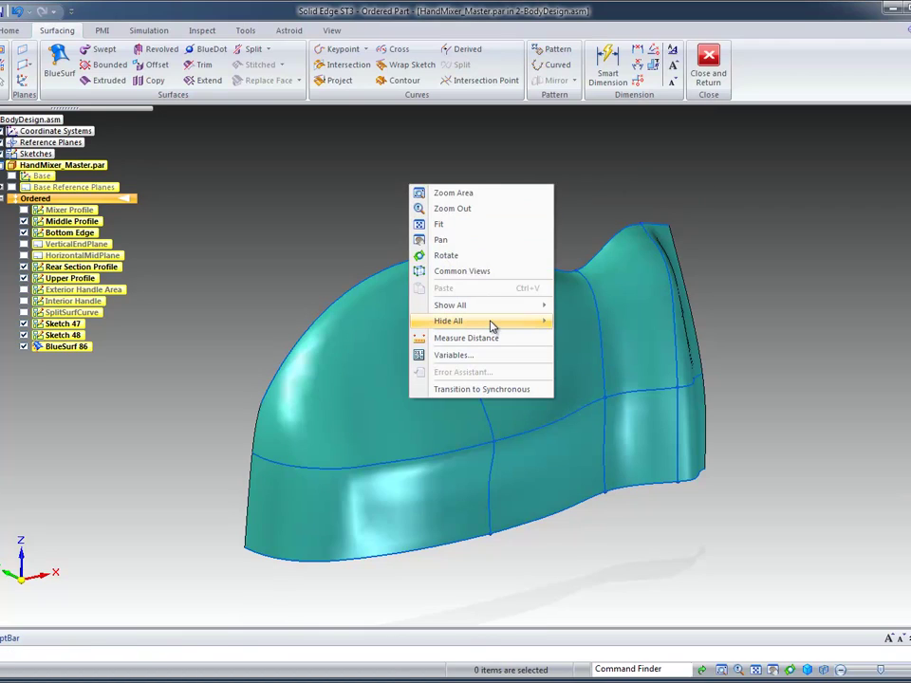
mouse_move(493, 327)
click(612, 357)
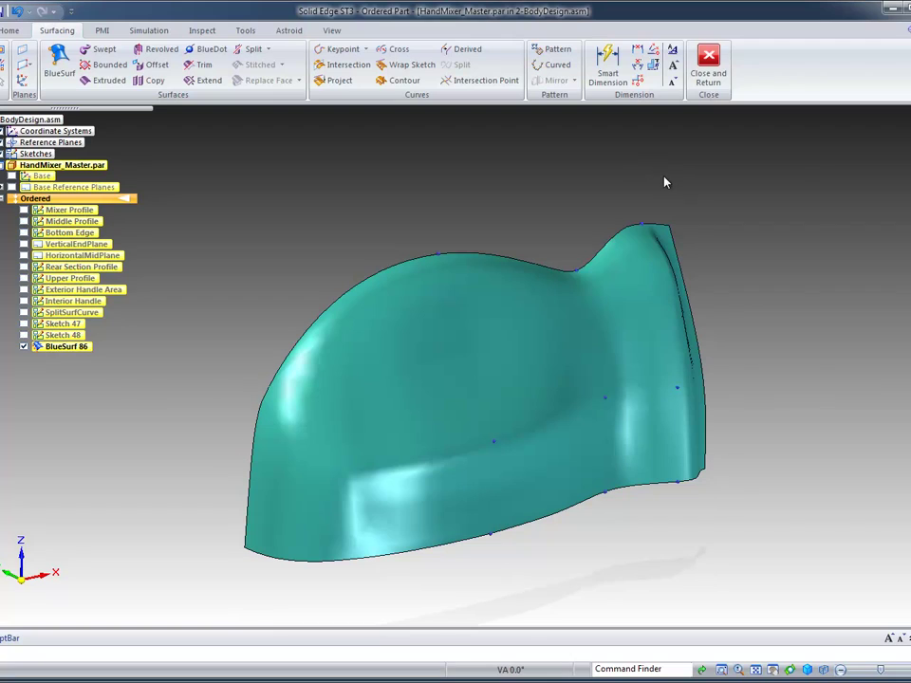
right_click(664, 182)
mouse_move(745, 313)
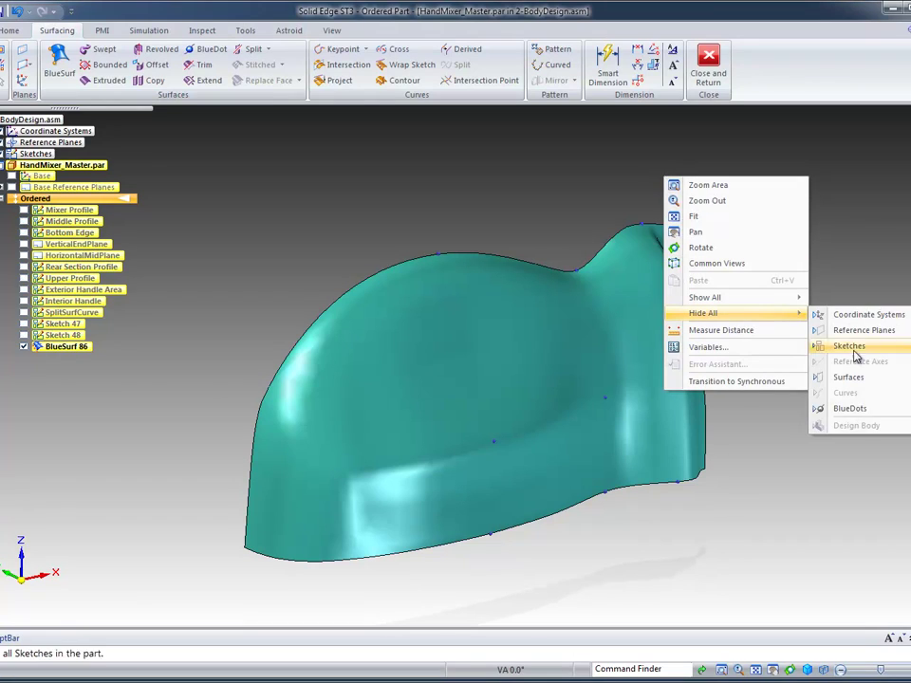
click(854, 409)
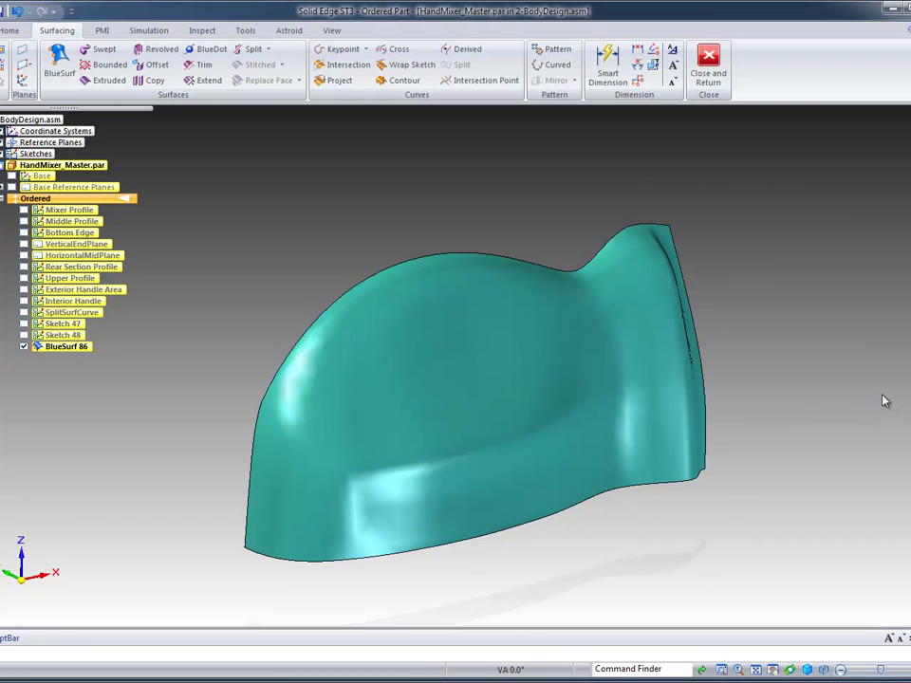
Show the Mixer Profile sketch over the BlueSurf body surface
middle_drag(883, 395, 824, 148)
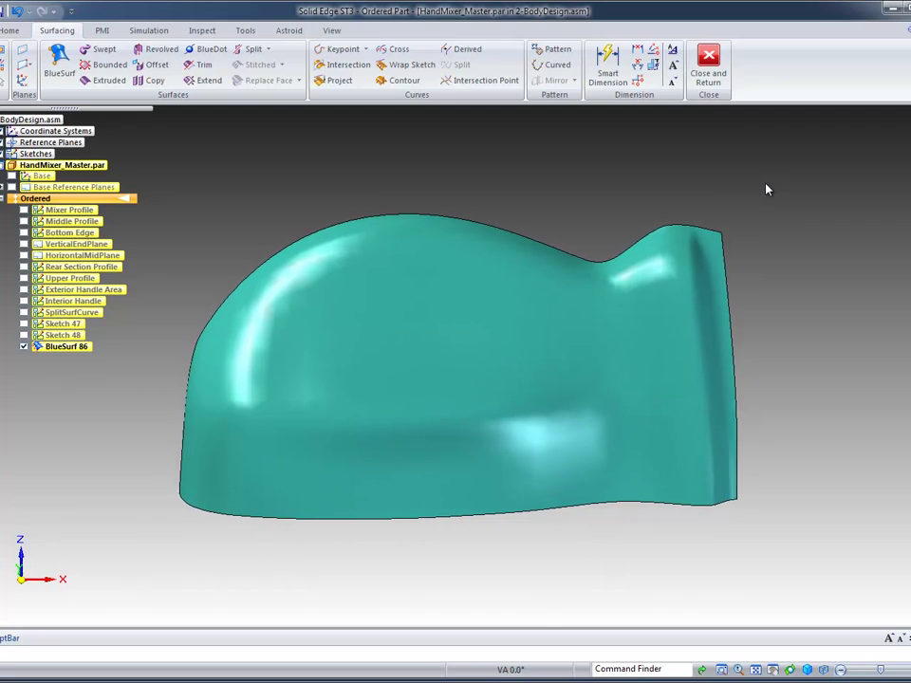
click(24, 210)
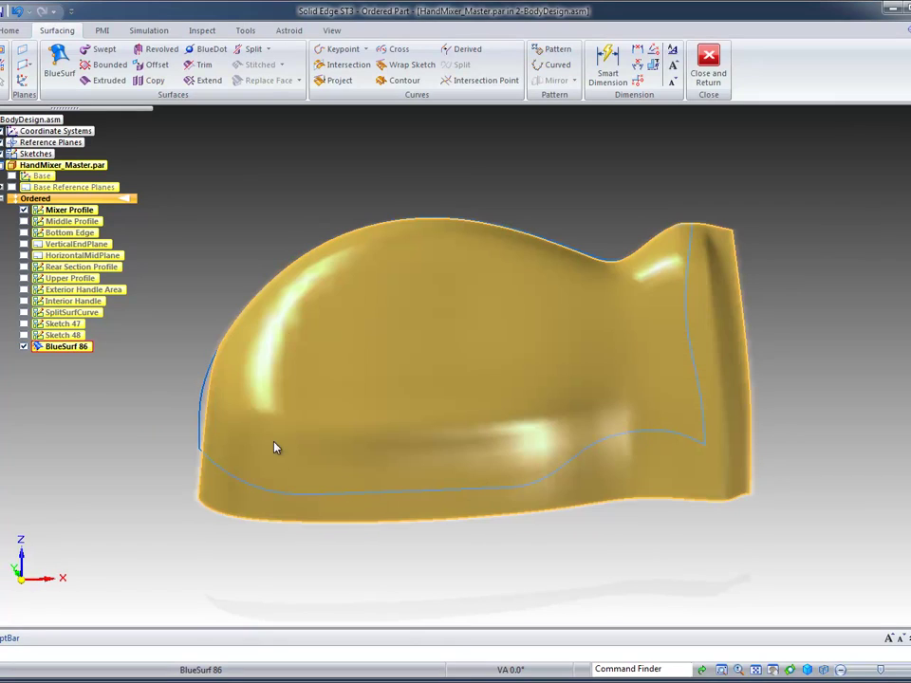
click(831, 181)
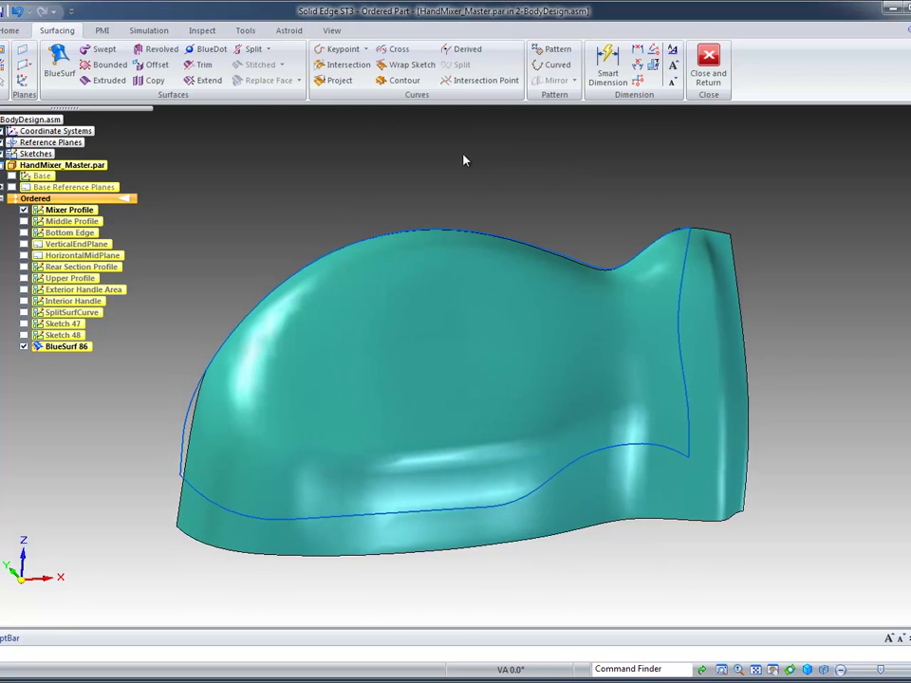
Project the single vertical end curve of the Mixer Profile sketch onto the BlueSurf body, directing the projection toward the surface
click(334, 82)
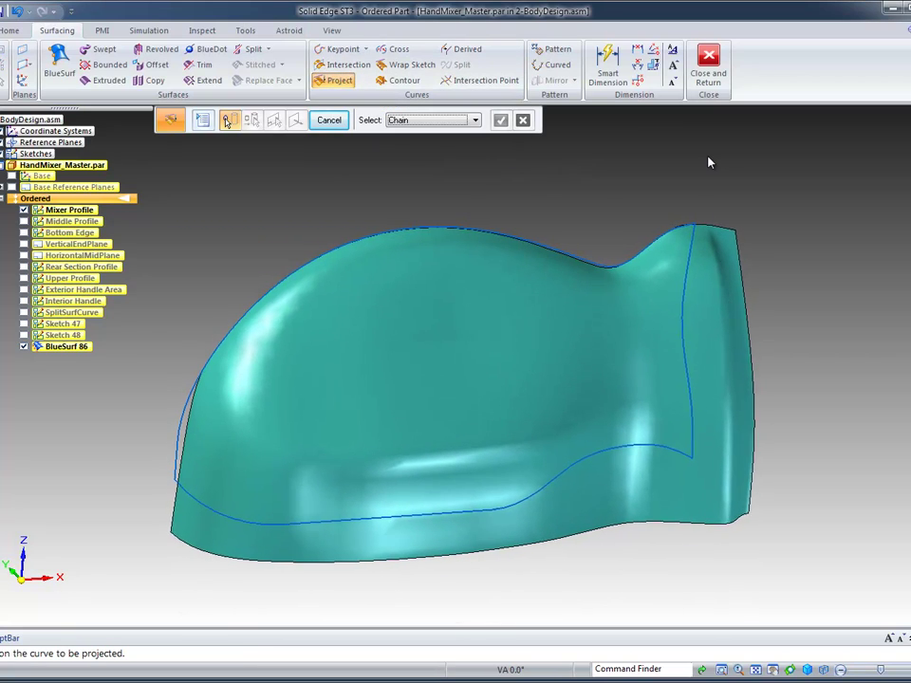
click(476, 120)
click(399, 134)
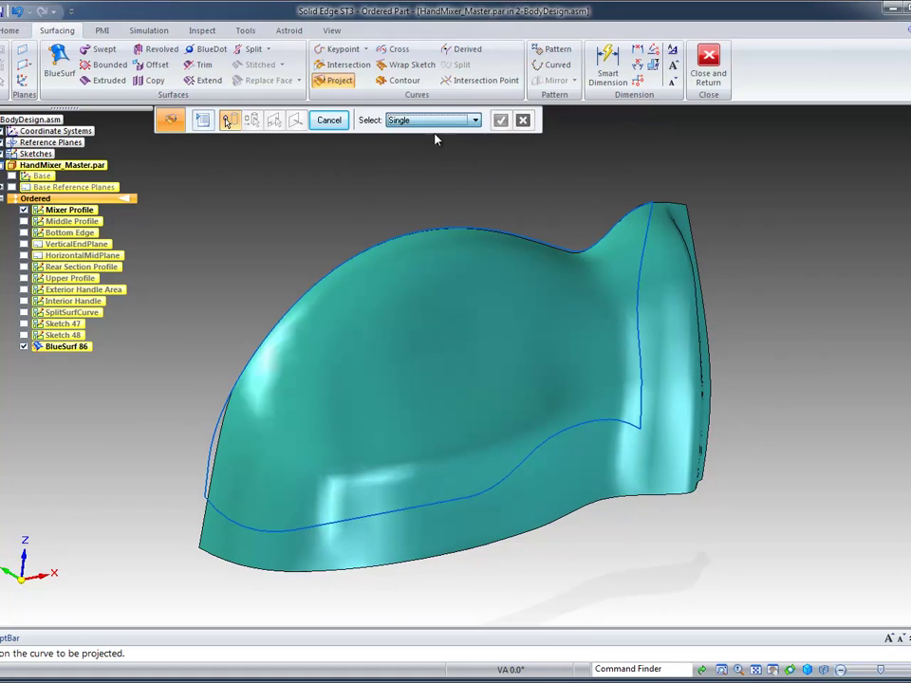
click(645, 266)
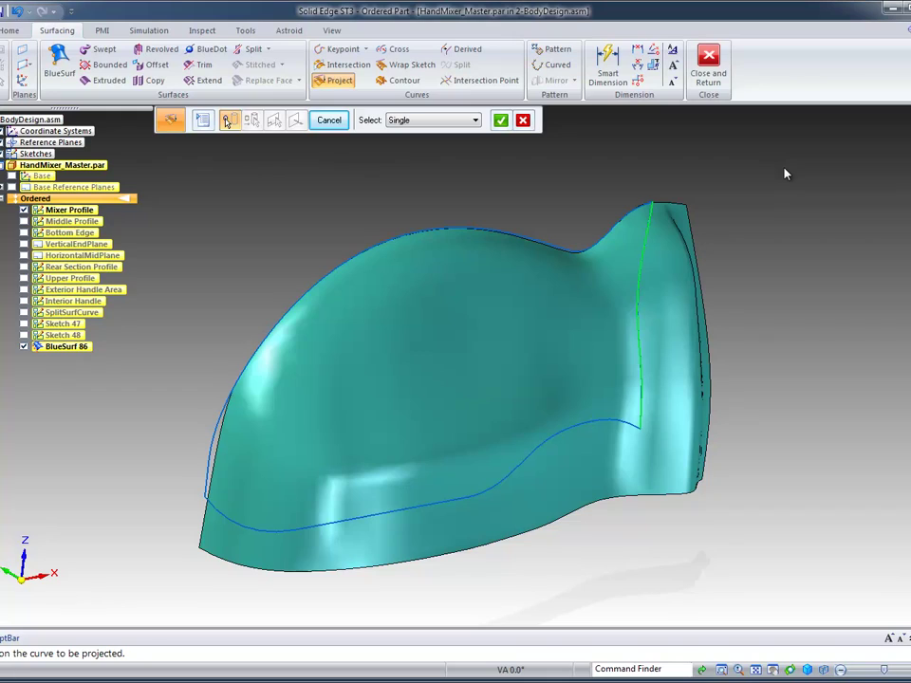
right_click(785, 173)
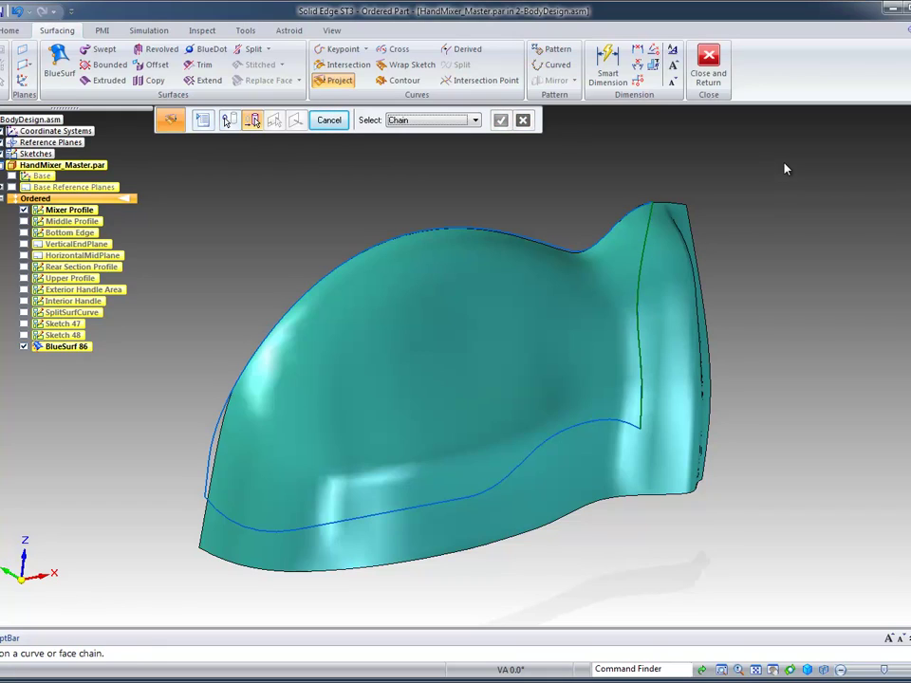
click(478, 120)
click(403, 155)
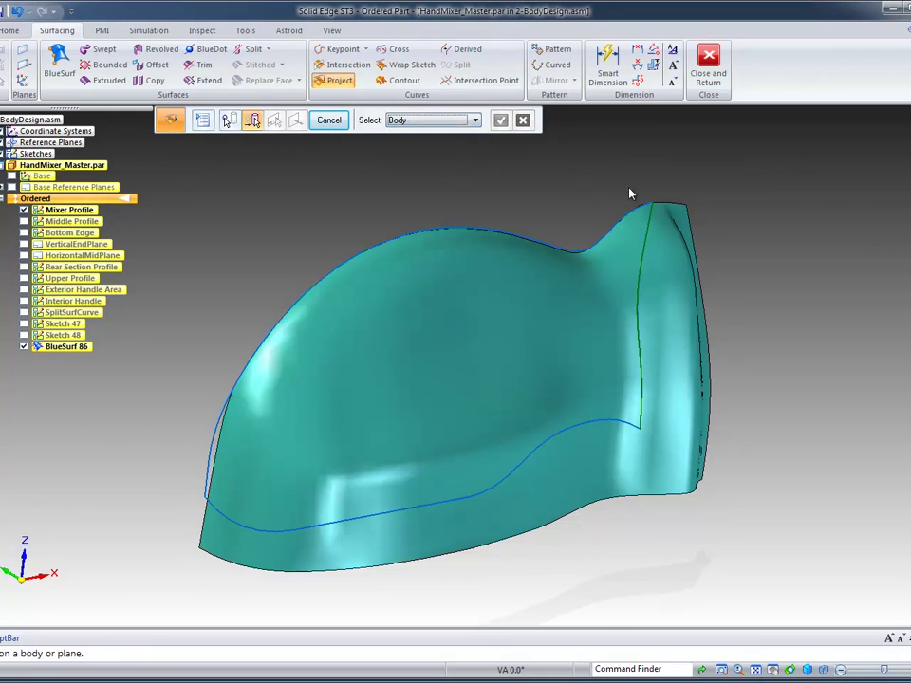
click(683, 269)
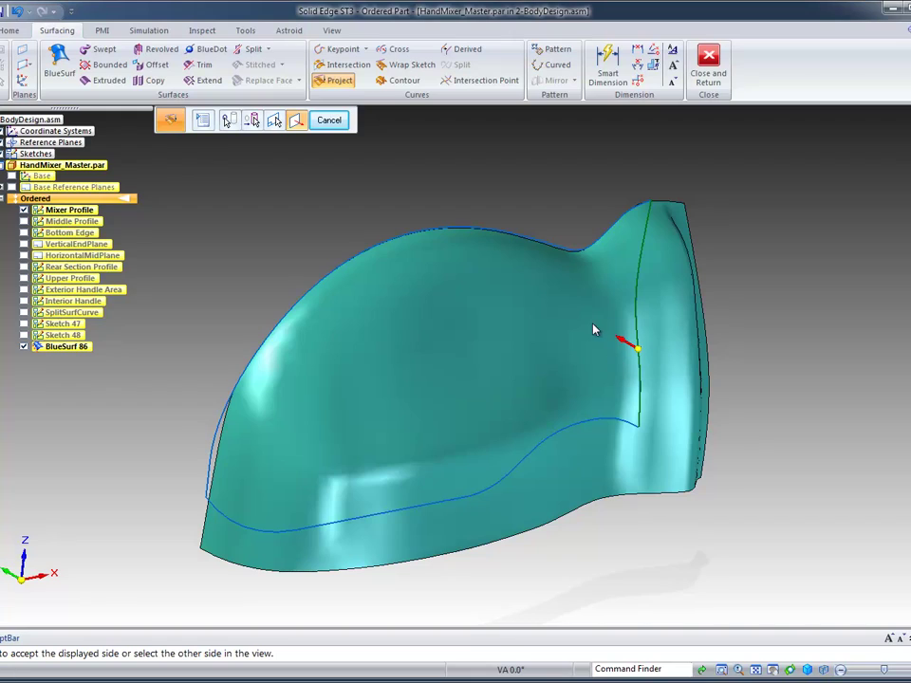
click(642, 353)
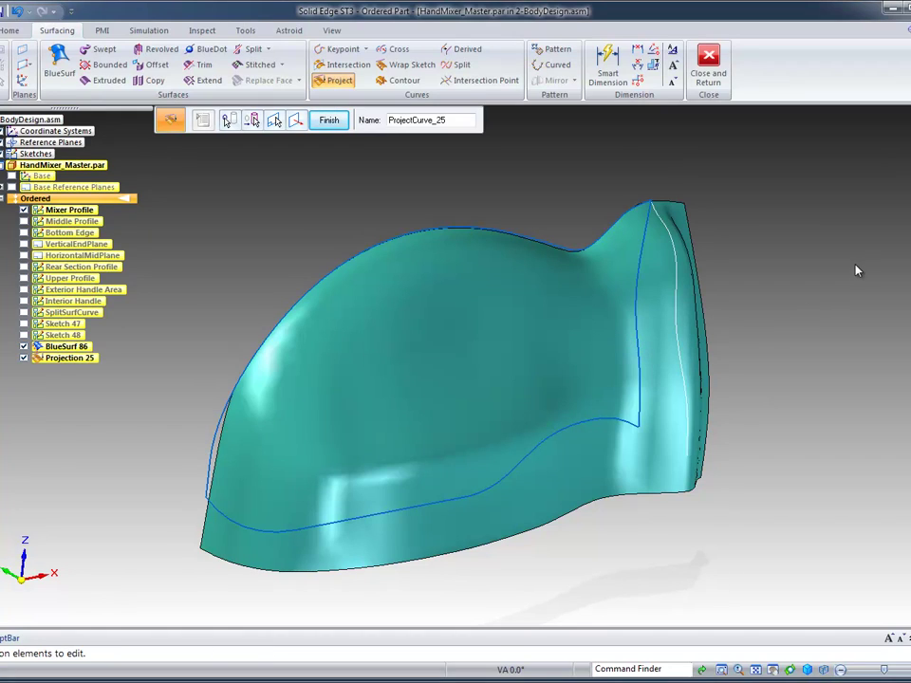
click(329, 119)
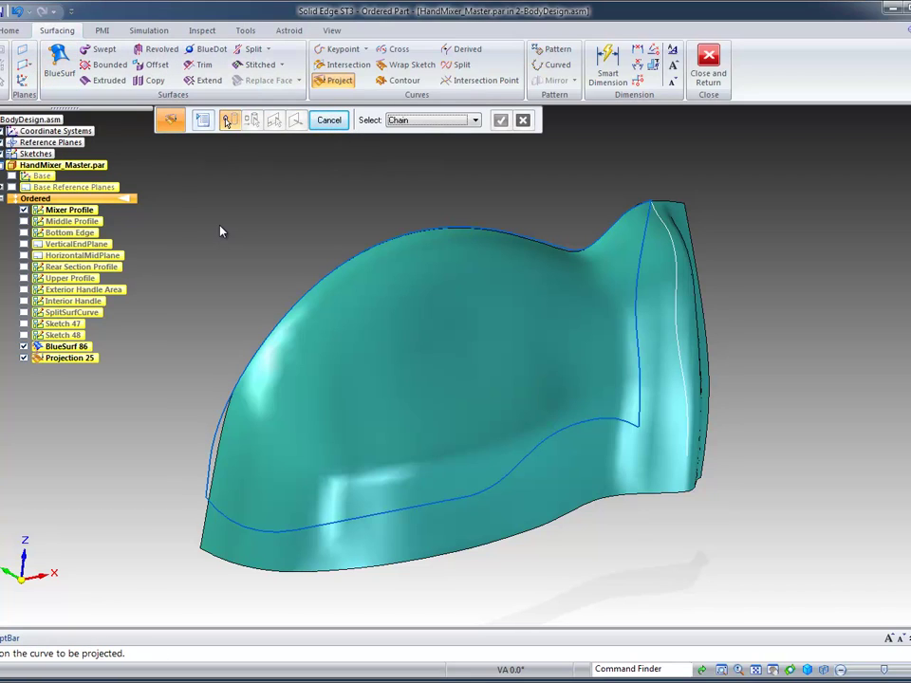
Trim the BlueSurf body along the projected end curve, removing the surface portion beyond it
click(203, 65)
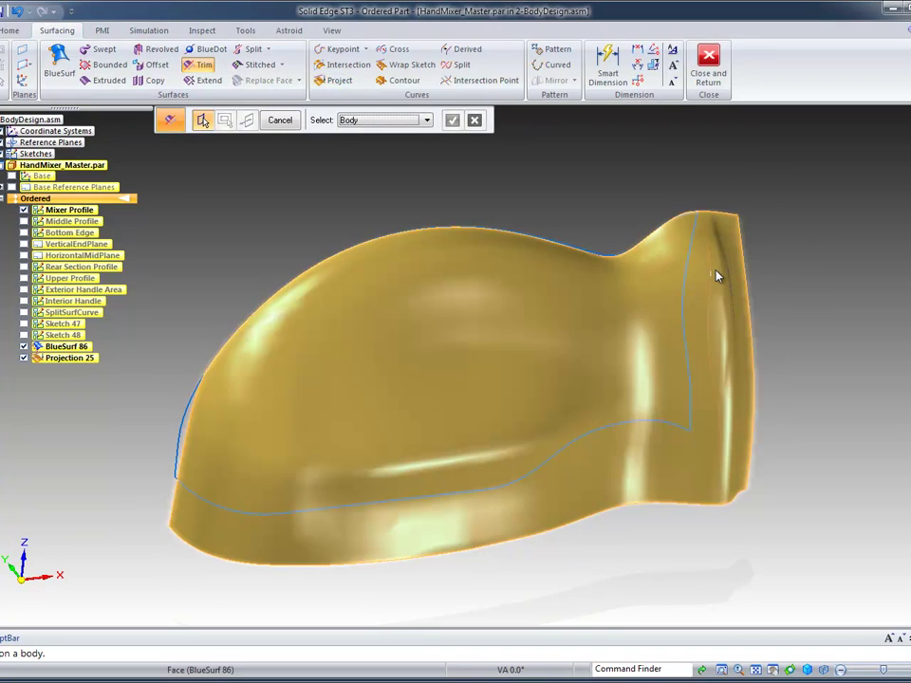
click(718, 275)
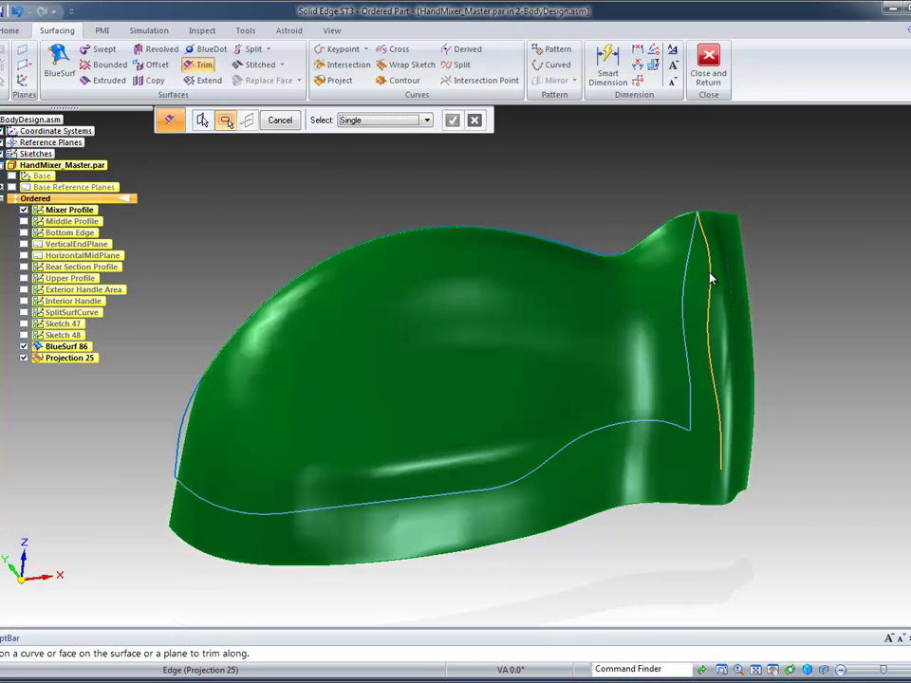
click(713, 277)
right_click(824, 242)
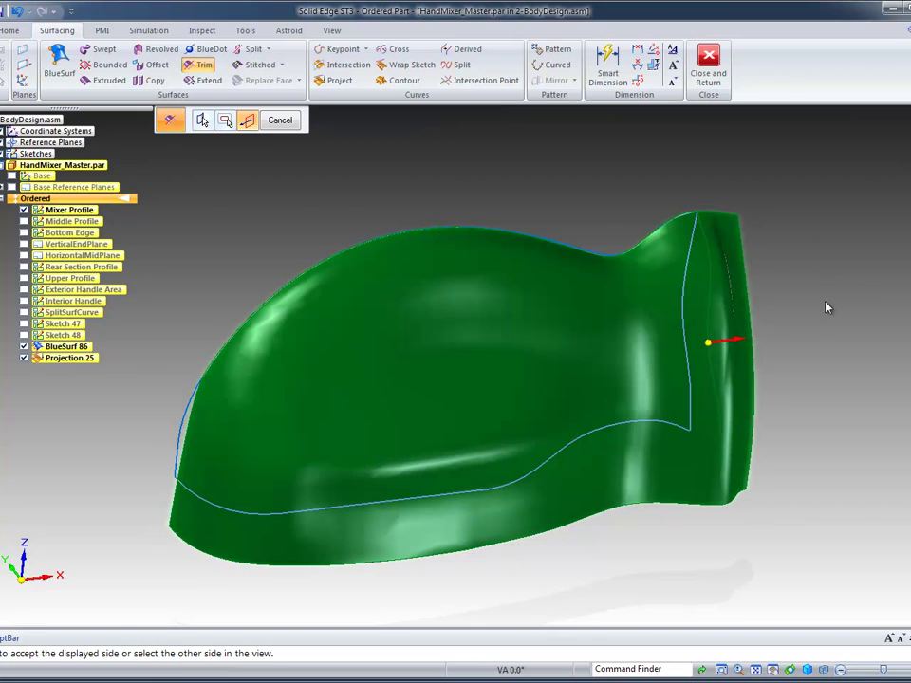
right_click(883, 282)
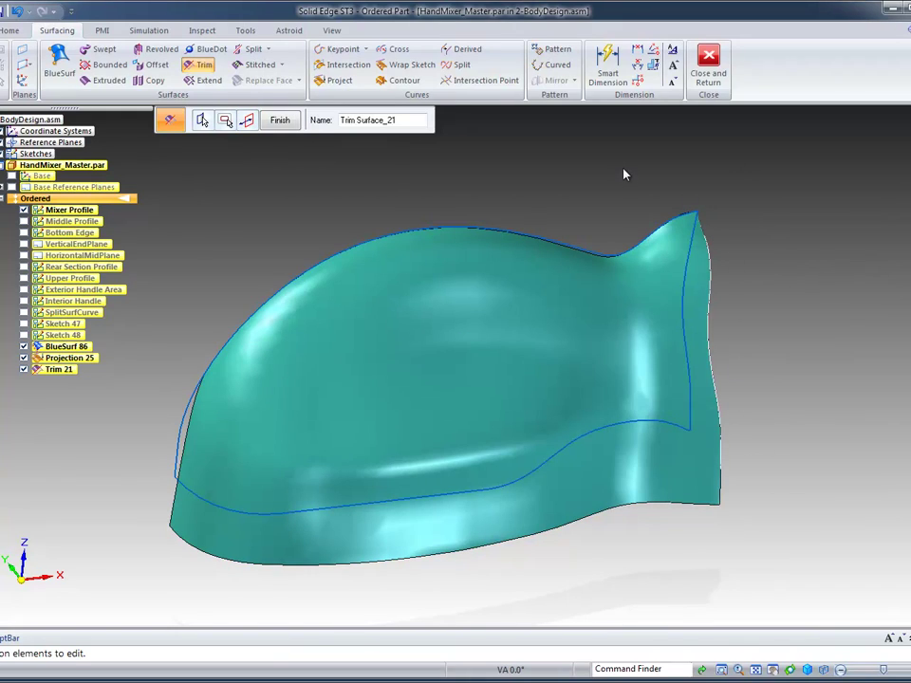
click(282, 121)
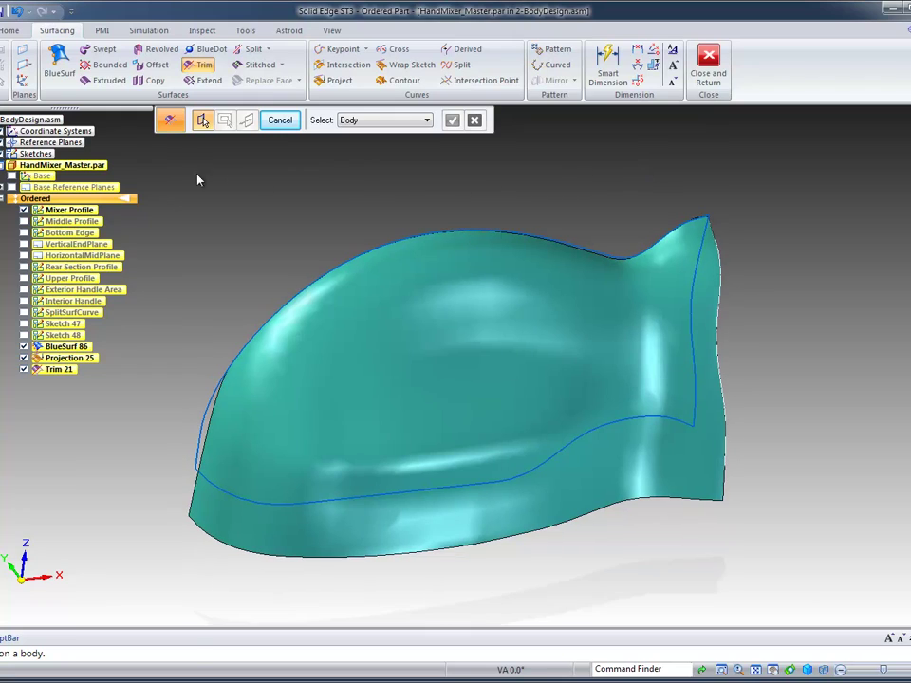
Start an extruded surface
click(105, 80)
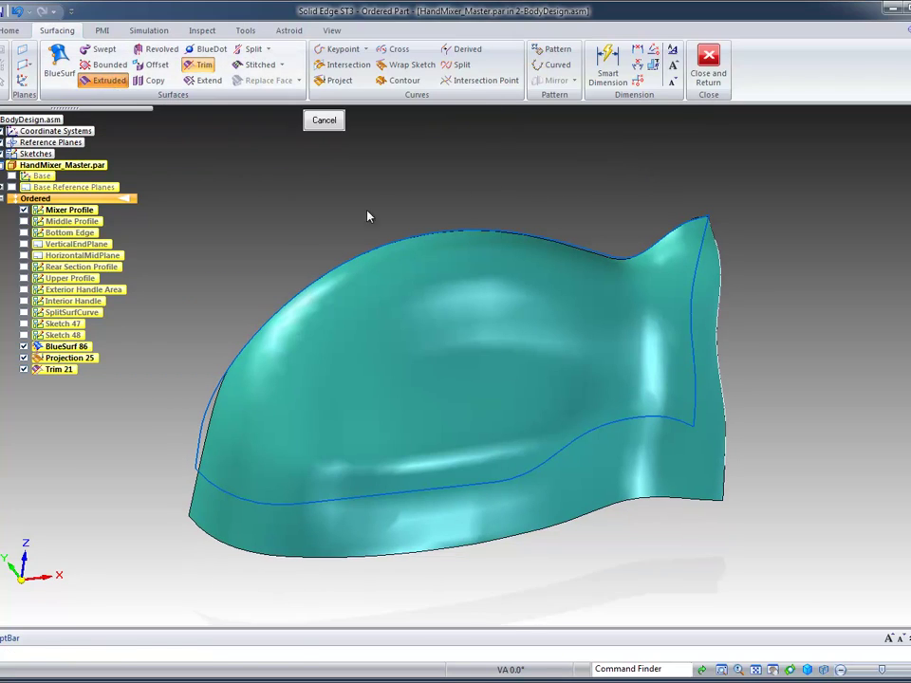